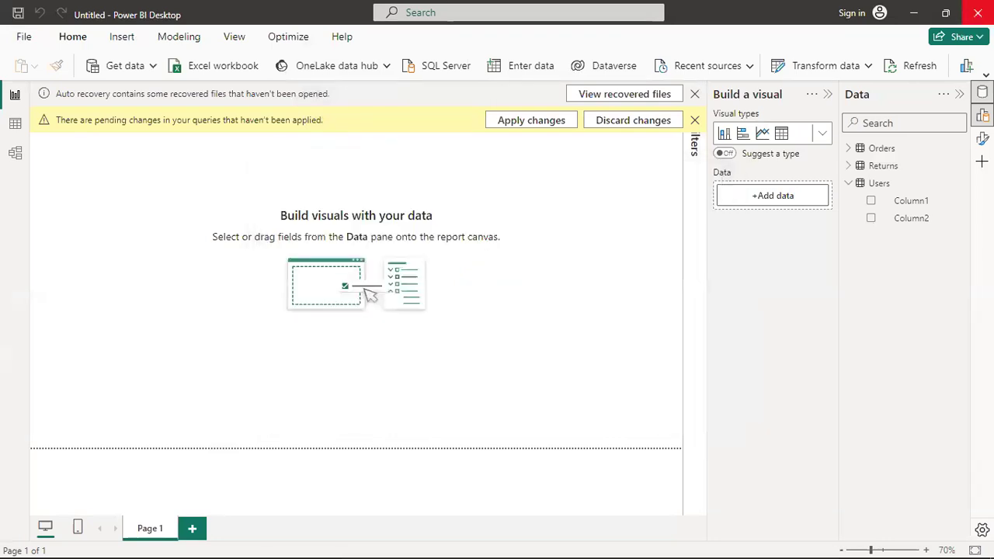
Discard the current report without saving and, in a new report, connect to the Sample Superstore Excel workbook.
{"action": "left_click", "coordinate": [977, 13]}
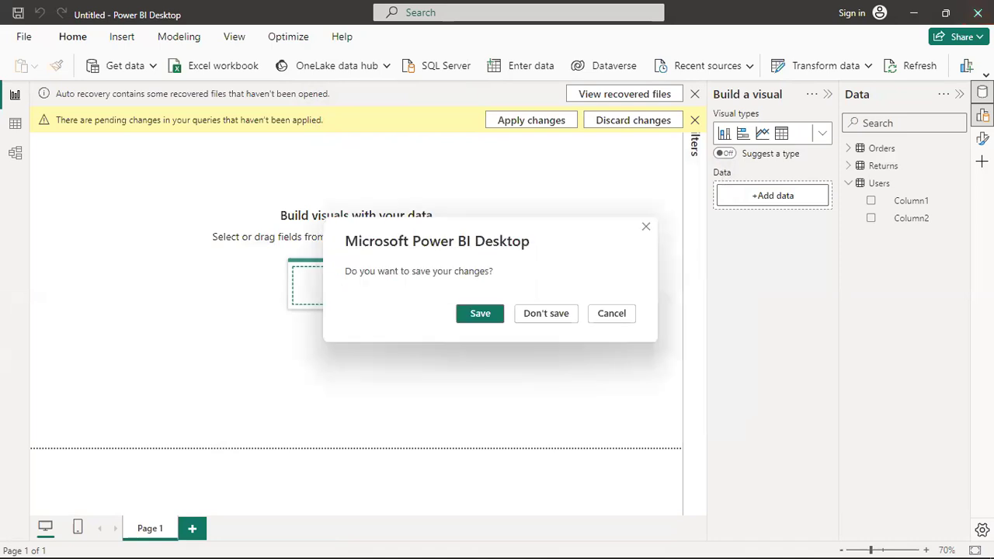
{"action": "left_click", "coordinate": [555, 314]}
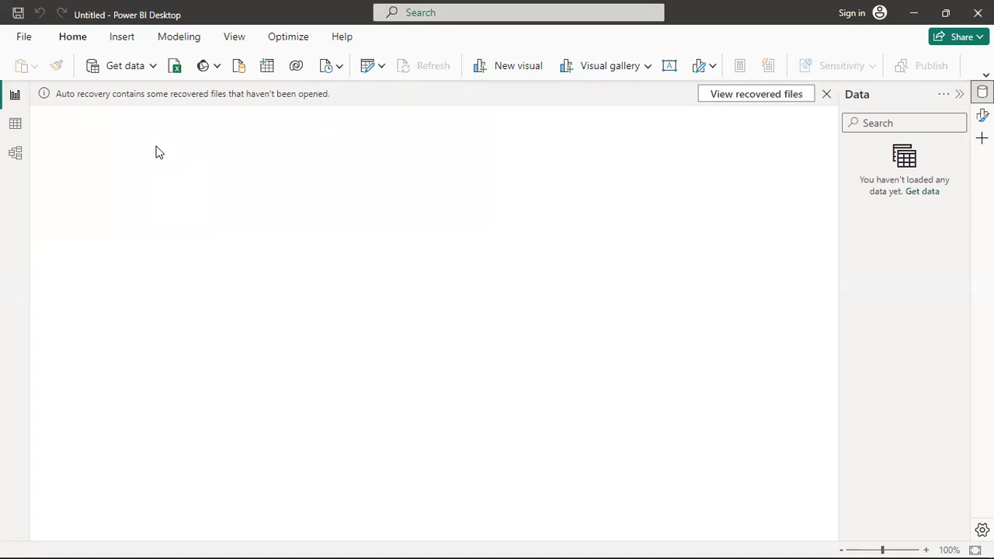
{"action": "left_click", "coordinate": [176, 72]}
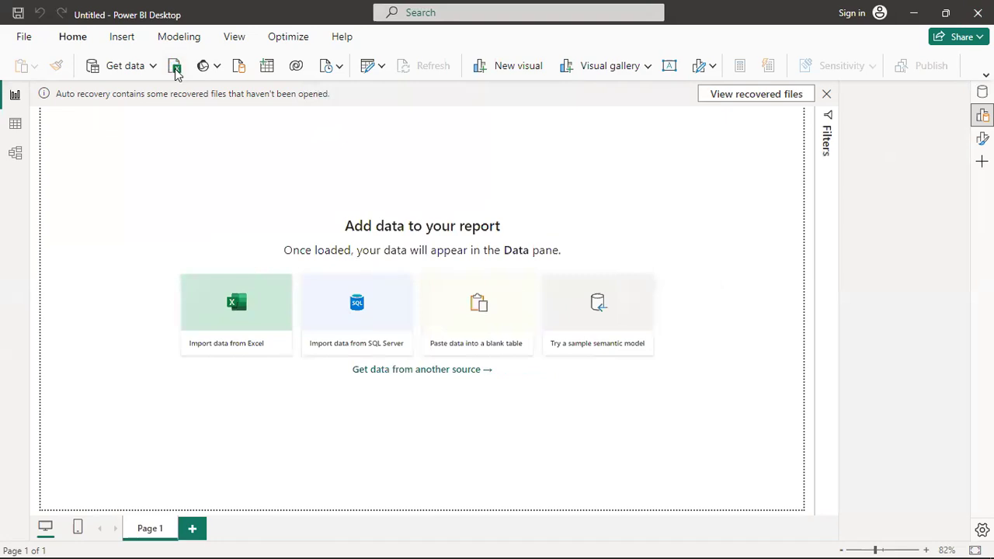
{"action": "left_click", "coordinate": [177, 70]}
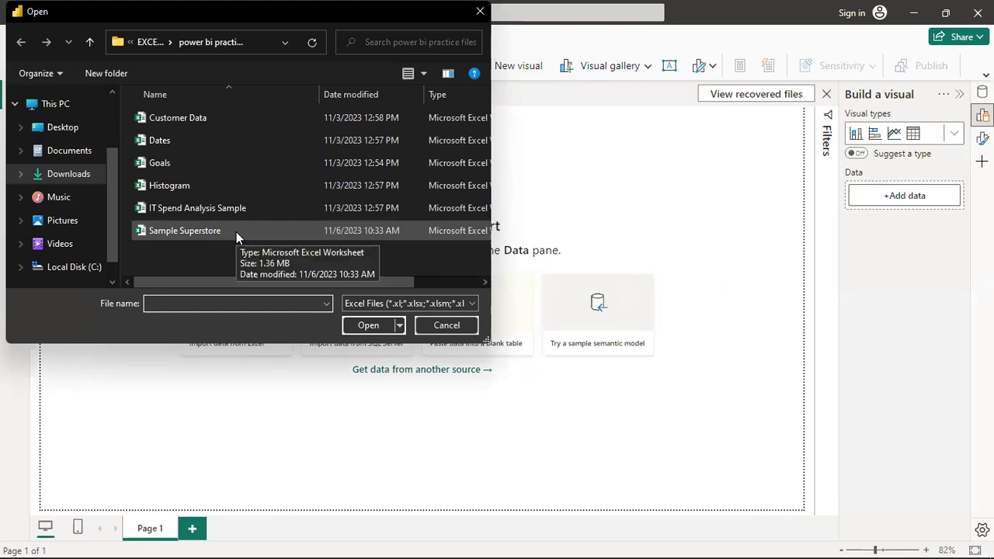
{"action": "double_click", "coordinate": [236, 231]}
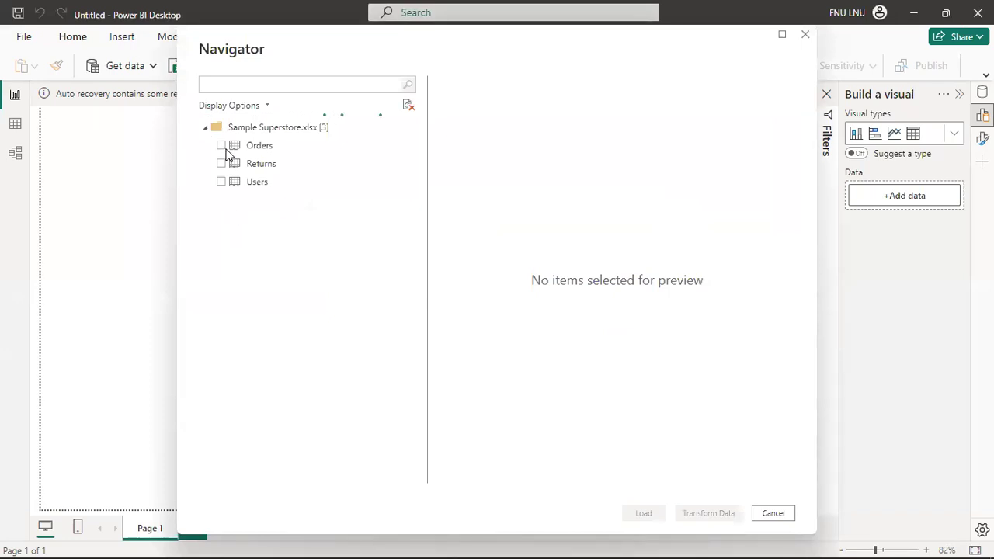
Load the Orders, Returns and Users tables from the Sample Superstore workbook.
{"action": "left_click", "coordinate": [222, 146]}
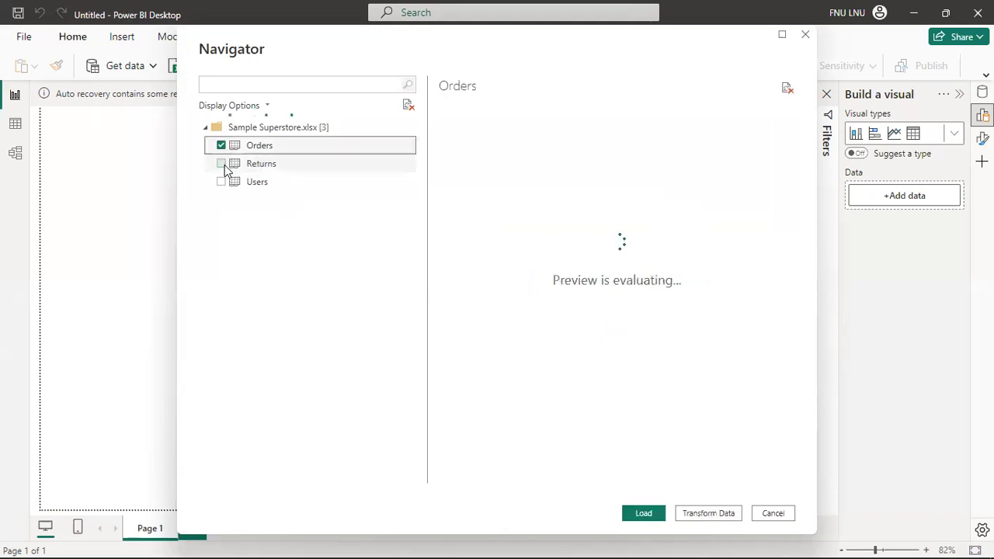
{"action": "left_click", "coordinate": [222, 164]}
{"action": "left_click", "coordinate": [221, 182]}
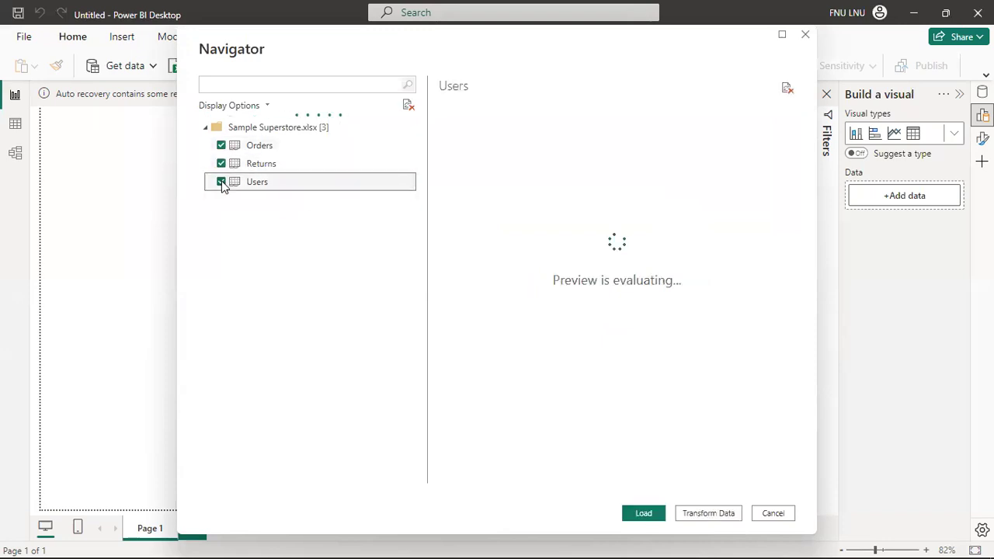
{"action": "left_click", "coordinate": [644, 514]}
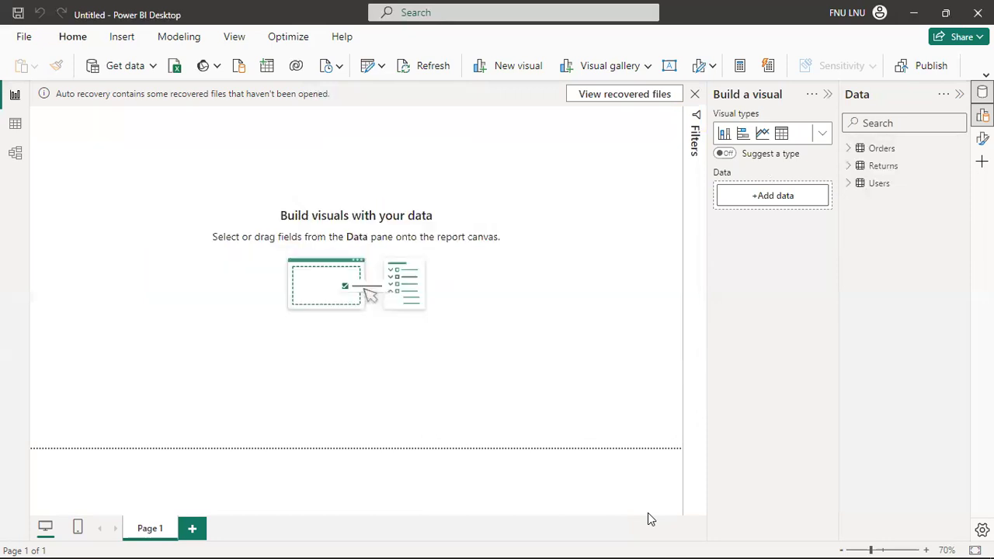
Examine the field lists of the Orders, Returns and Users tables one after another.
{"action": "left_click", "coordinate": [850, 153]}
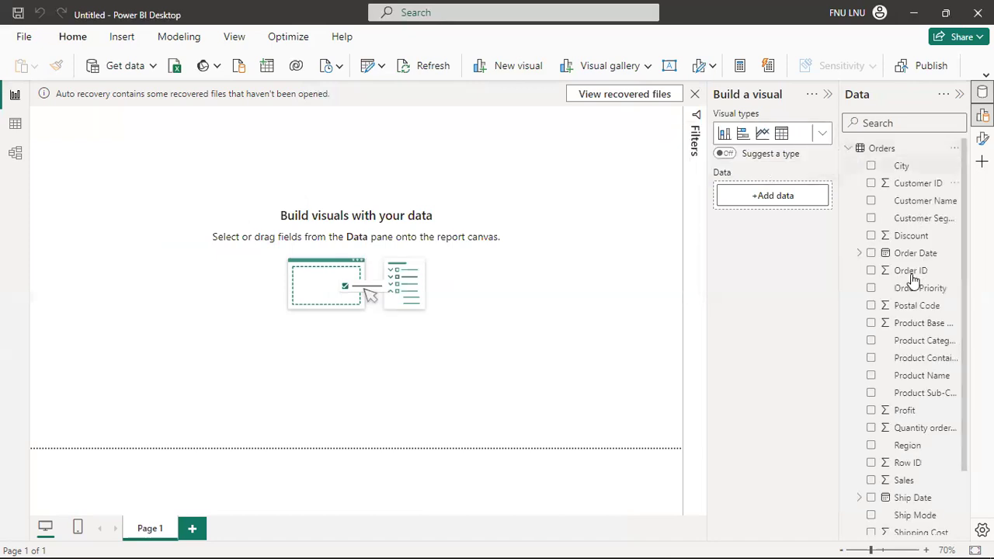
{"action": "left_click", "coordinate": [849, 151]}
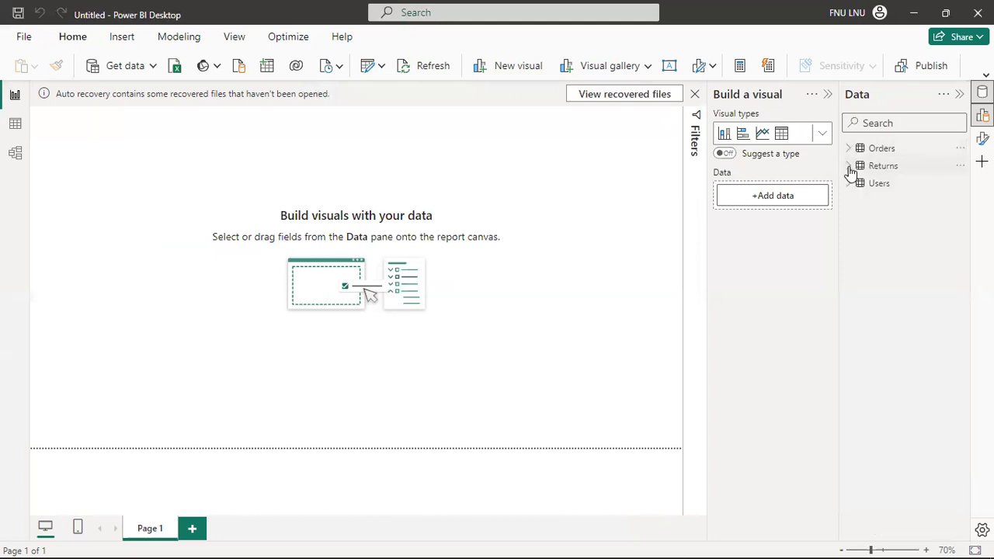
{"action": "left_click", "coordinate": [849, 167]}
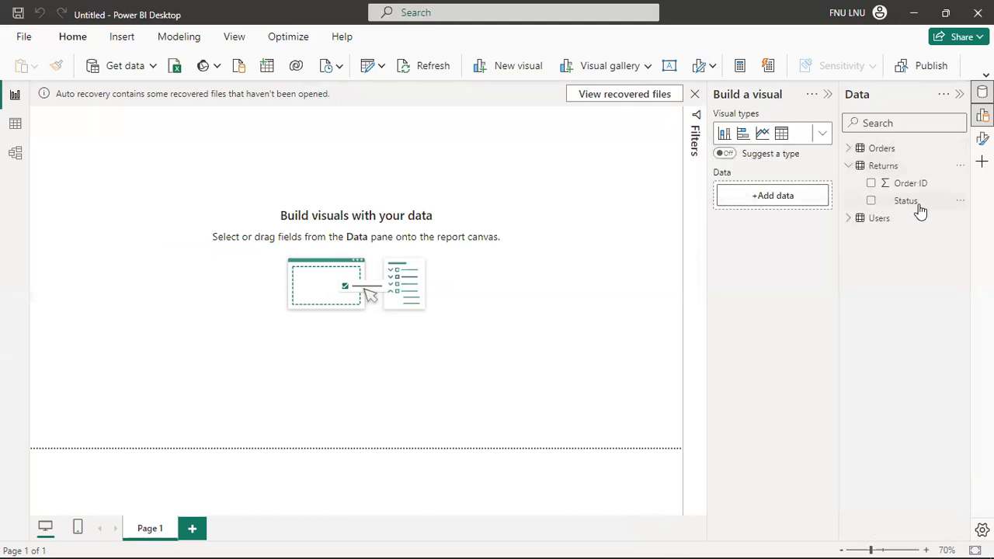
{"action": "left_click", "coordinate": [848, 166]}
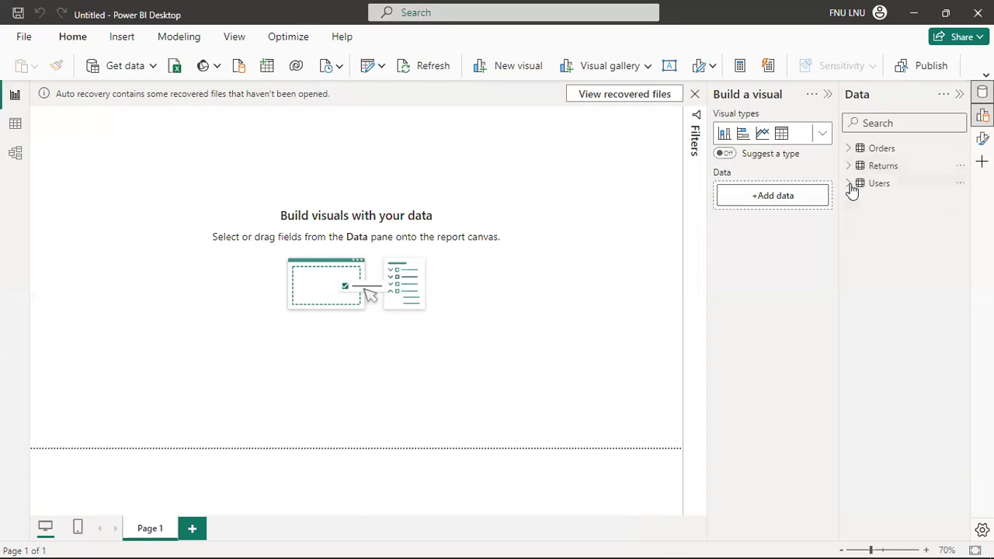
{"action": "left_click", "coordinate": [850, 185]}
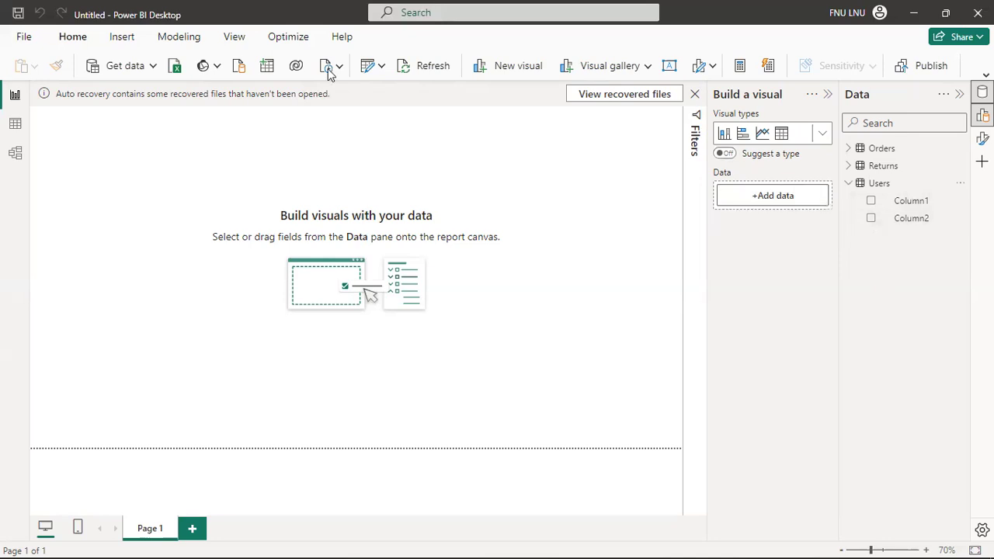
Review the data rows of the Orders, Returns and Users tables, and return to the report canvas.
{"action": "left_click", "coordinate": [14, 128]}
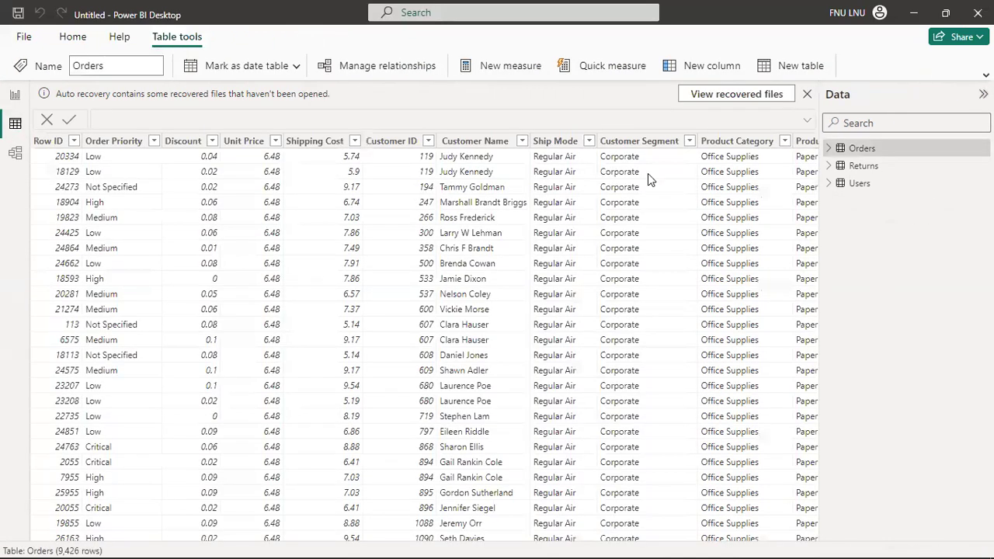
{"action": "left_click", "coordinate": [863, 166]}
{"action": "left_click", "coordinate": [853, 185]}
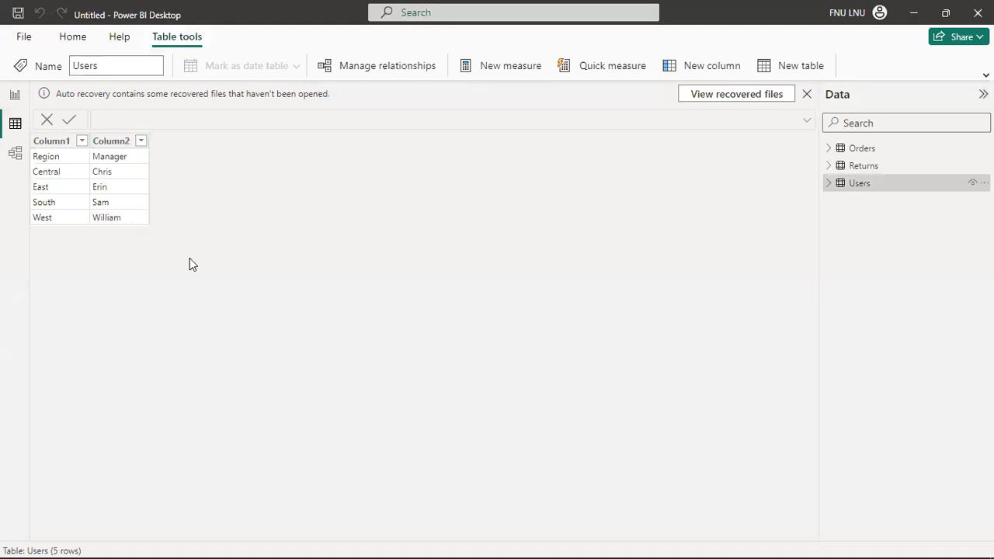
{"action": "left_click", "coordinate": [118, 147]}
{"action": "left_click", "coordinate": [68, 36]}
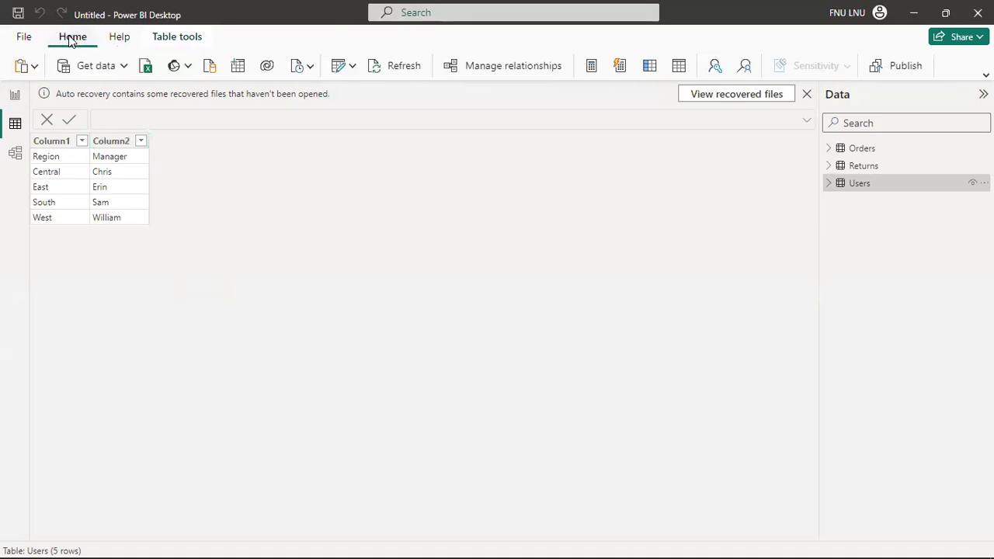
{"action": "left_click", "coordinate": [14, 96]}
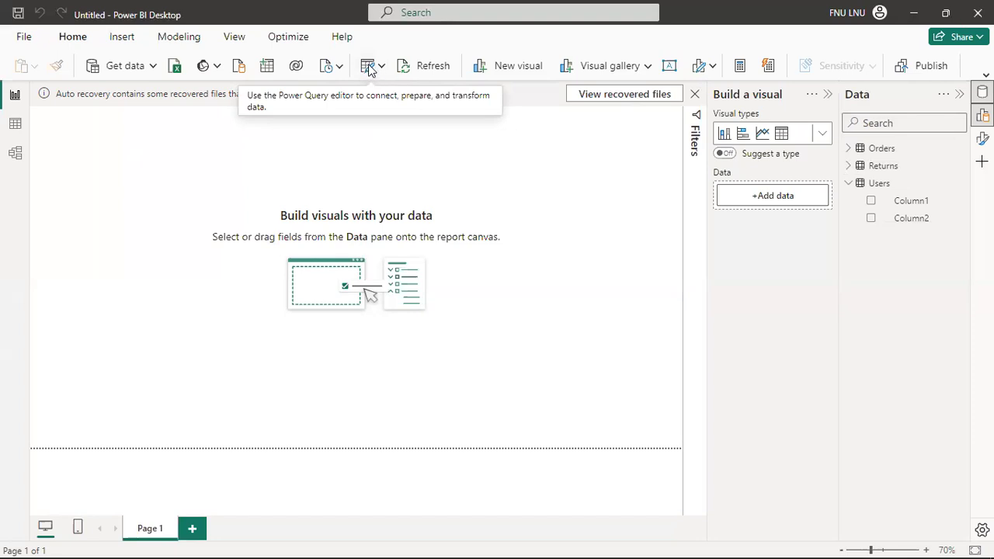
Open the Power Query Editor and rename the Users query to Managers.
{"action": "left_click", "coordinate": [371, 71]}
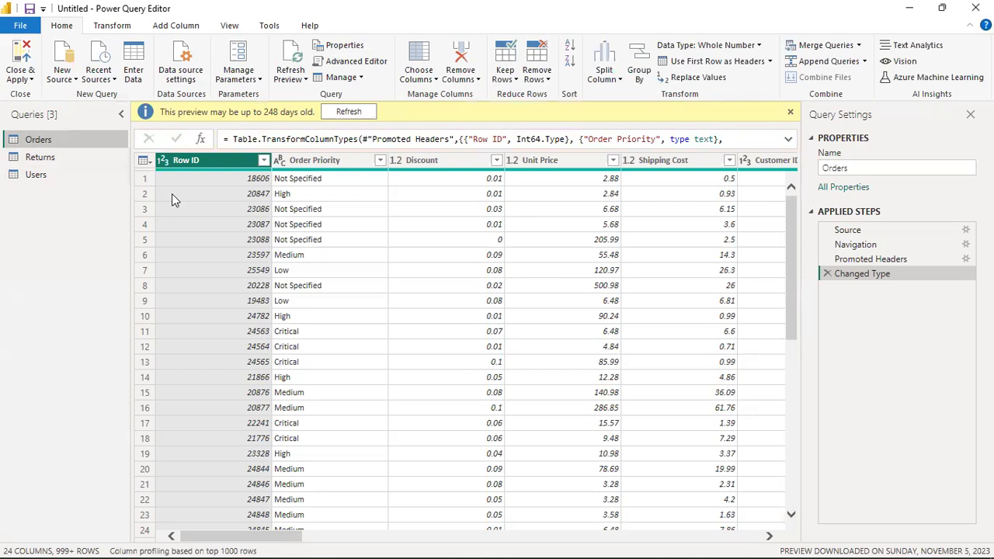
{"action": "left_click", "coordinate": [45, 176]}
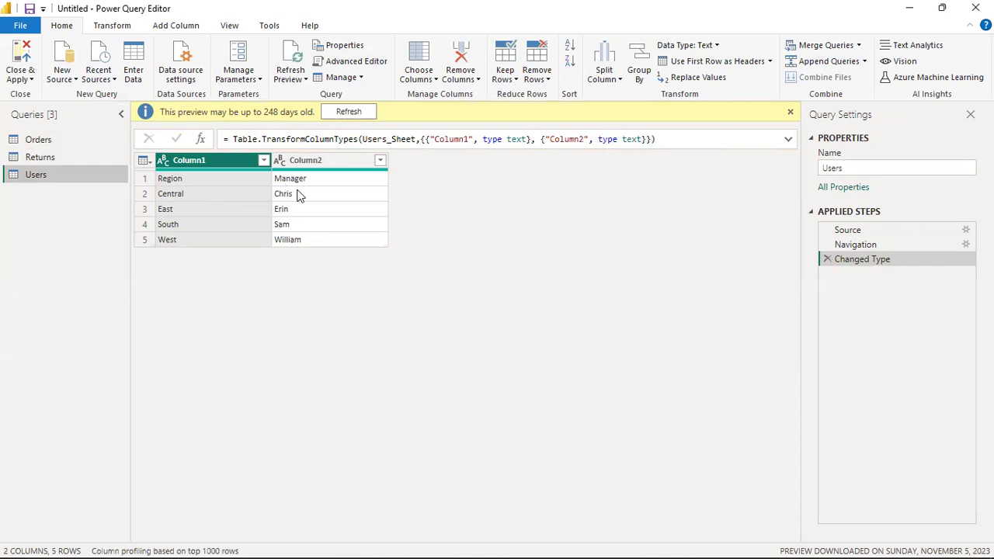
{"action": "right_click", "coordinate": [45, 181]}
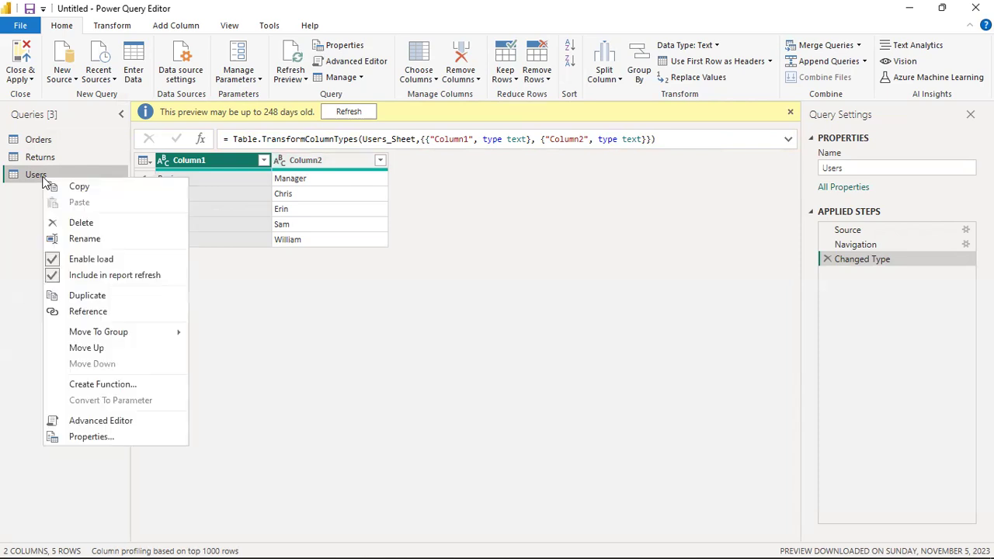
{"action": "left_click", "coordinate": [97, 243]}
{"action": "type", "text": "Managers"}
{"action": "key", "text": "Return"}
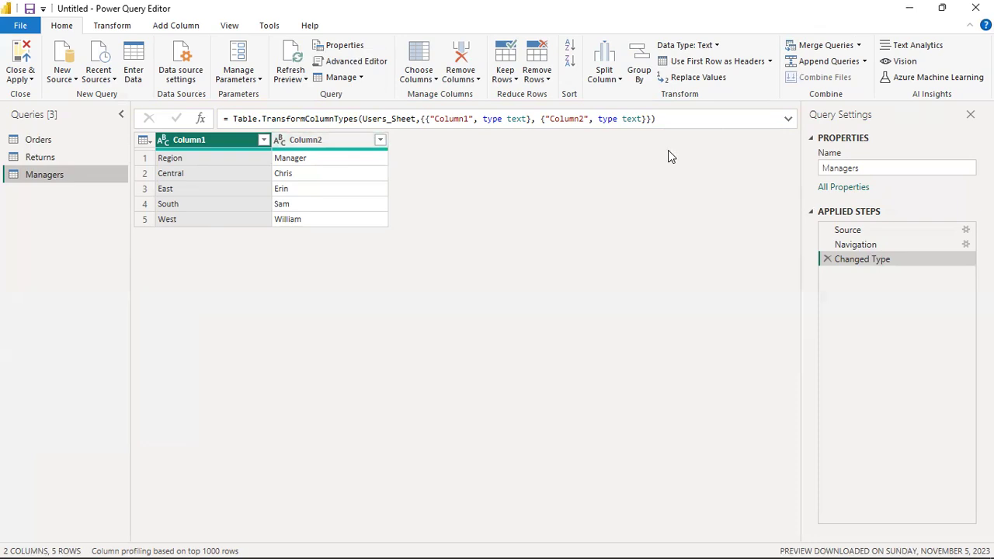
Promote the first row of the Managers query to headers and duplicate its Manager column.
{"action": "left_click", "coordinate": [770, 61]}
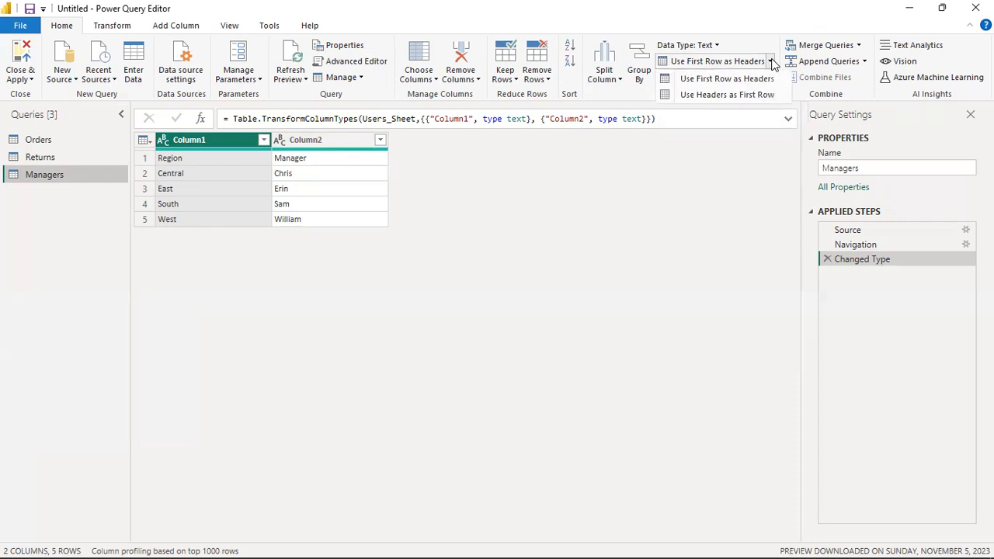
{"action": "left_click", "coordinate": [714, 80]}
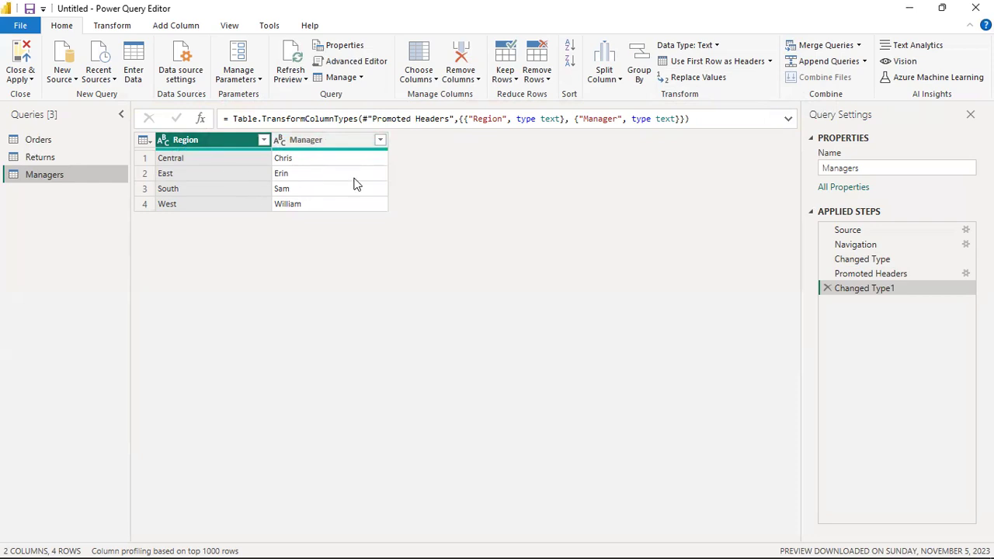
{"action": "left_click", "coordinate": [332, 148]}
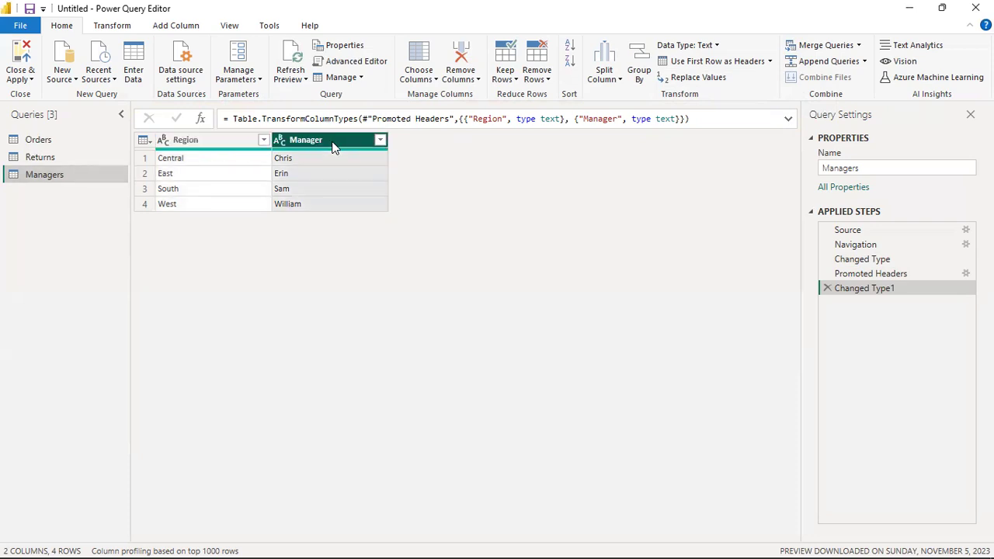
{"action": "right_click", "coordinate": [332, 148]}
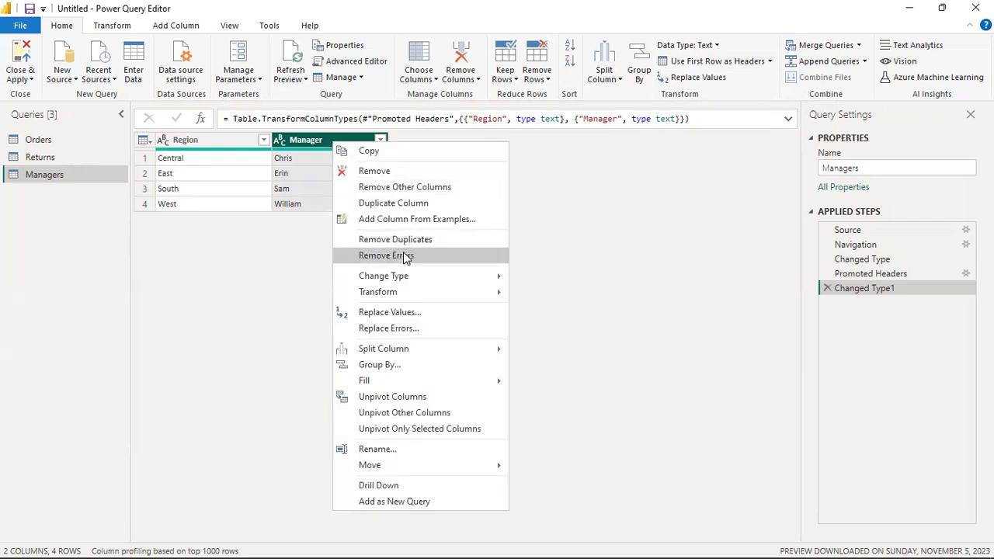
{"action": "left_click", "coordinate": [424, 208]}
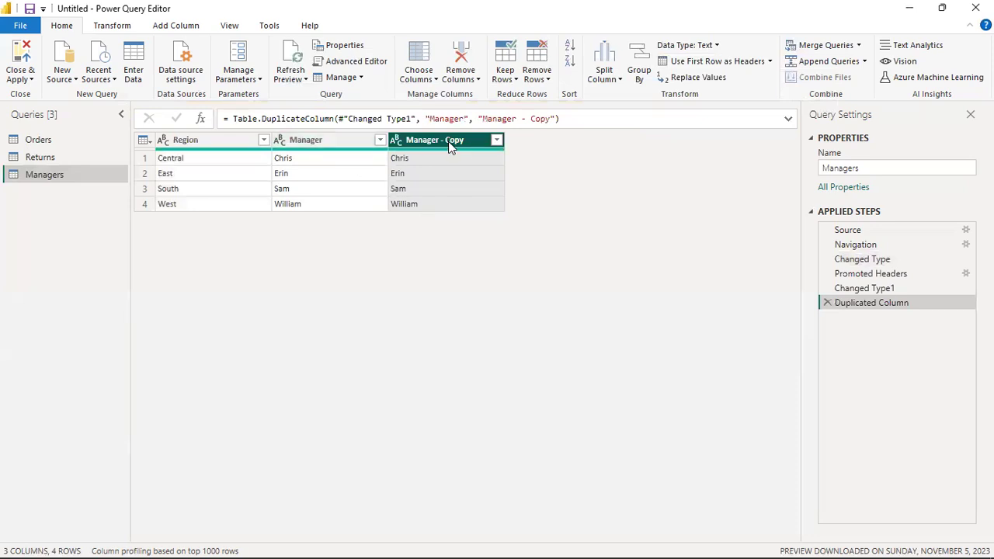
Rename the original Manager column to Manager_last.
{"action": "left_click", "coordinate": [323, 145]}
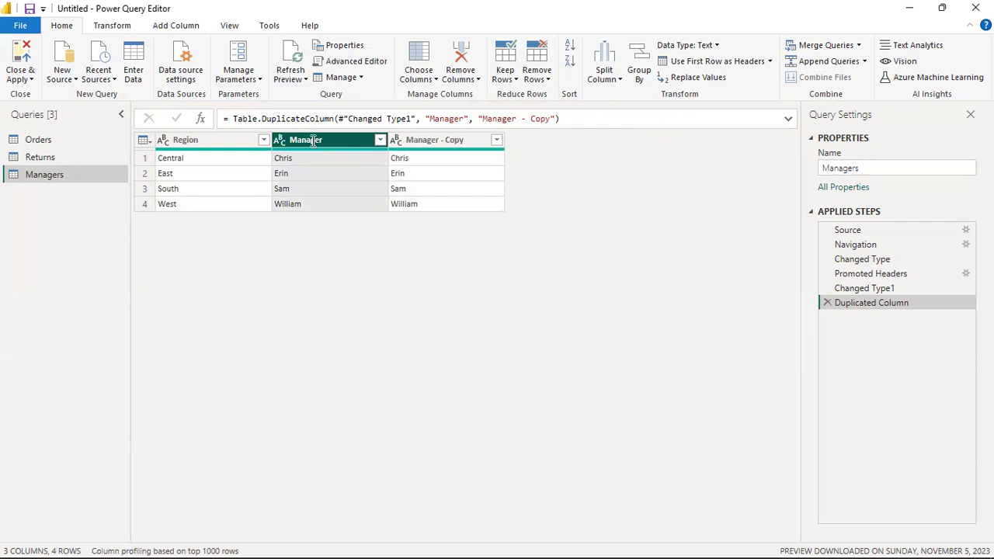
{"action": "double_click", "coordinate": [311, 140]}
{"action": "left_click", "coordinate": [329, 140]}
{"action": "type", "text": "_last"}
{"action": "key", "text": "Return"}
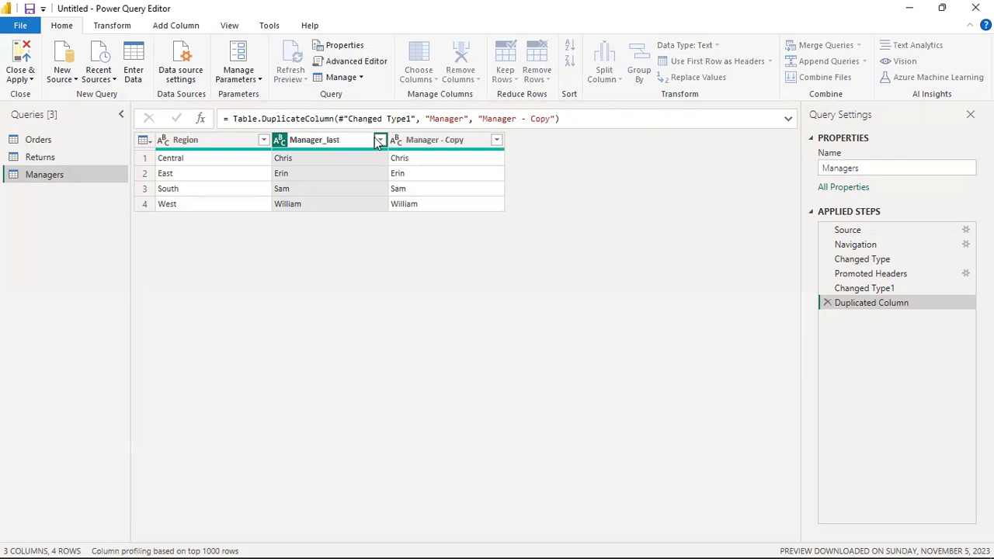
Rename the duplicated Manager - Copy column to "Manager _last".
{"action": "left_click", "coordinate": [430, 143]}
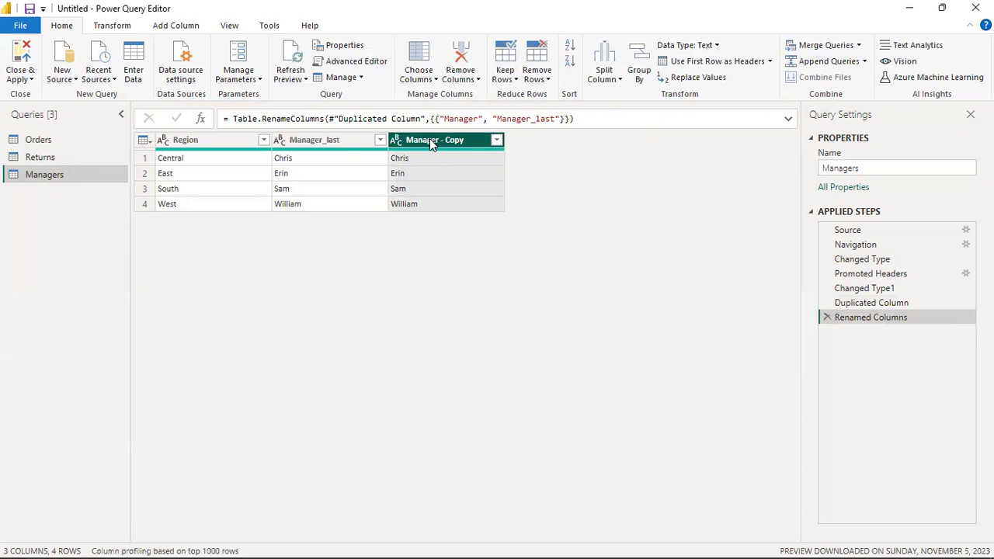
{"action": "right_click", "coordinate": [431, 143]}
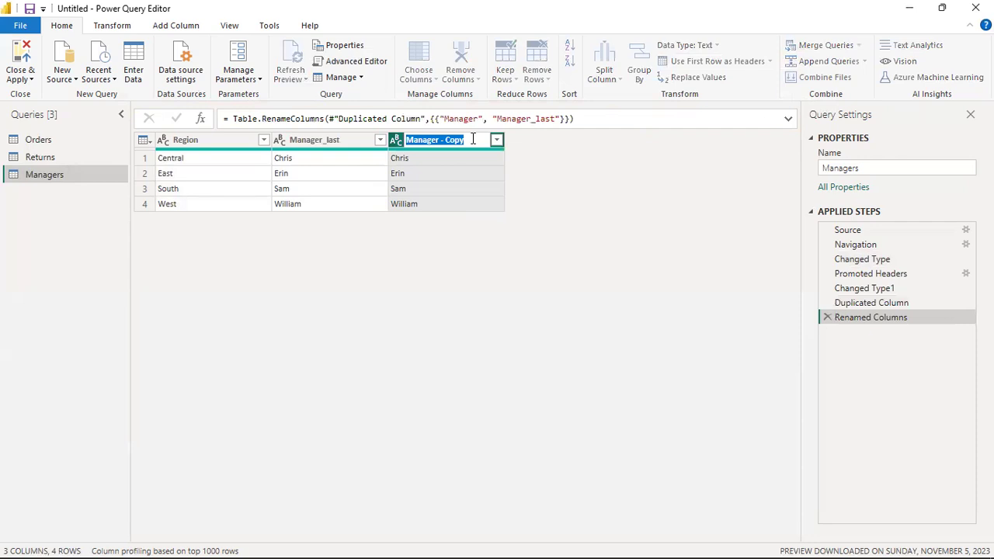
{"action": "left_click", "coordinate": [471, 139]}
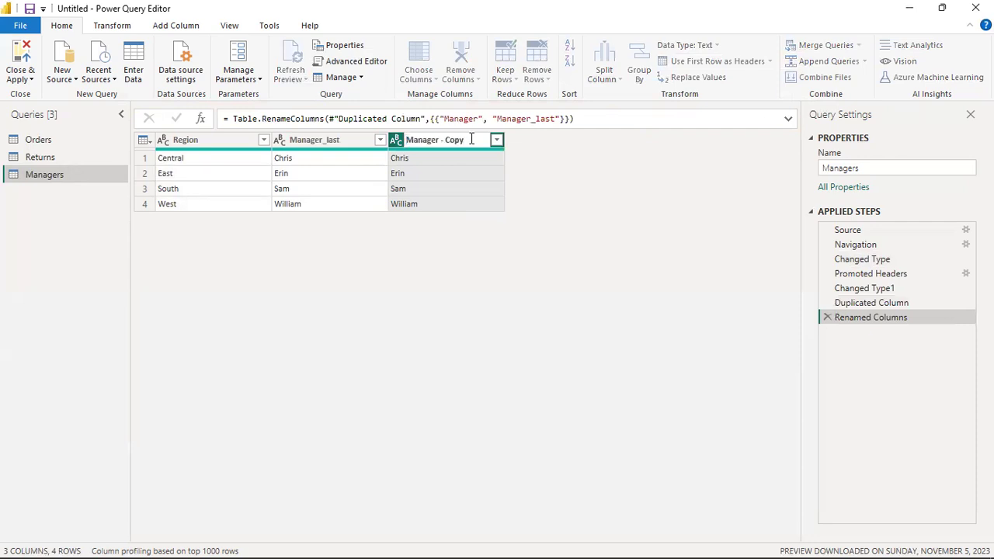
{"action": "key", "text": "BackSpace"}
{"action": "key", "text": "BackSpace"}
{"action": "key", "text": "BackSpace"}
{"action": "key", "text": "BackSpace"}
{"action": "key", "text": "BackSpace"}
{"action": "key", "text": "BackSpace"}
{"action": "key", "text": "BackSpace"}
{"action": "type", "text": "_last"}
{"action": "key", "text": "Return"}
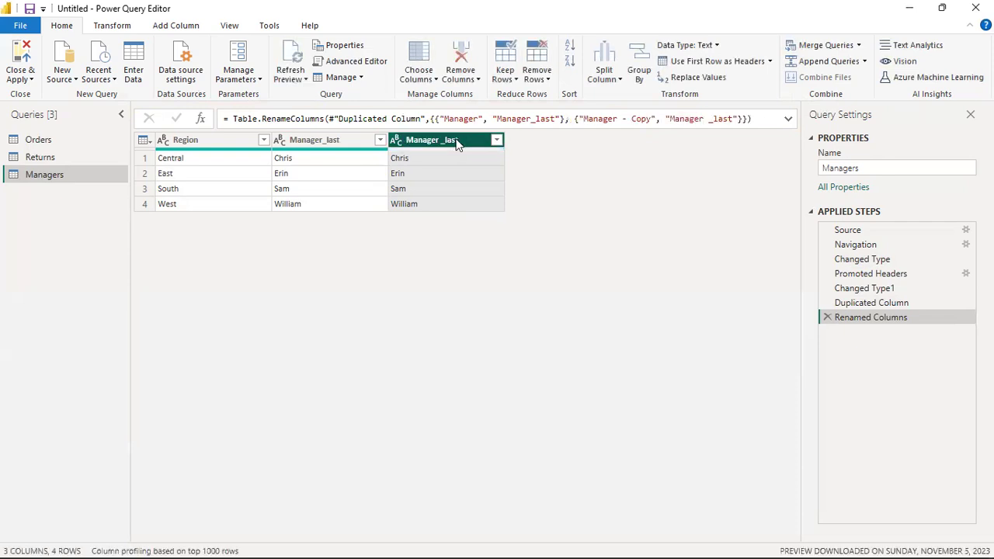
Rename the original manager column, directly after Region, to Manager_first.
{"action": "left_click", "coordinate": [328, 138]}
{"action": "double_click", "coordinate": [327, 139]}
{"action": "left_click", "coordinate": [342, 140]}
{"action": "key", "text": "BackSpace"}
{"action": "key", "text": "BackSpace"}
{"action": "key", "text": "BackSpace"}
{"action": "key", "text": "BackSpace"}
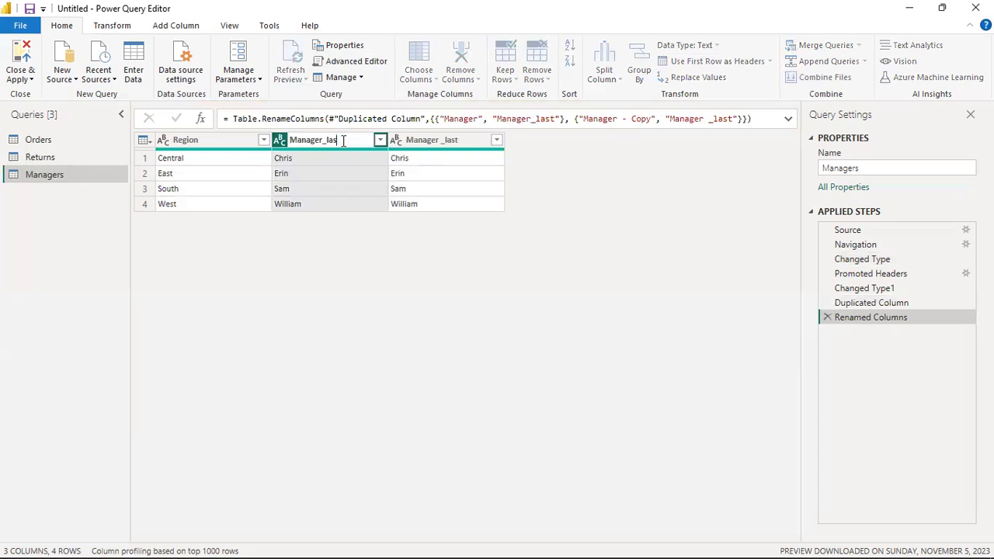
{"action": "type", "text": "first"}
{"action": "key", "text": "Return"}
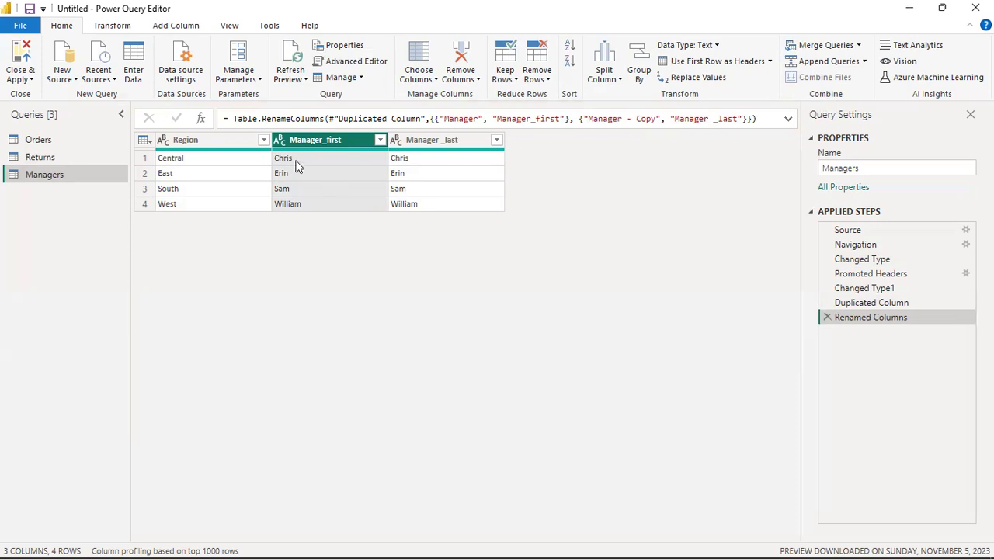
{"action": "left_click", "coordinate": [436, 163]}
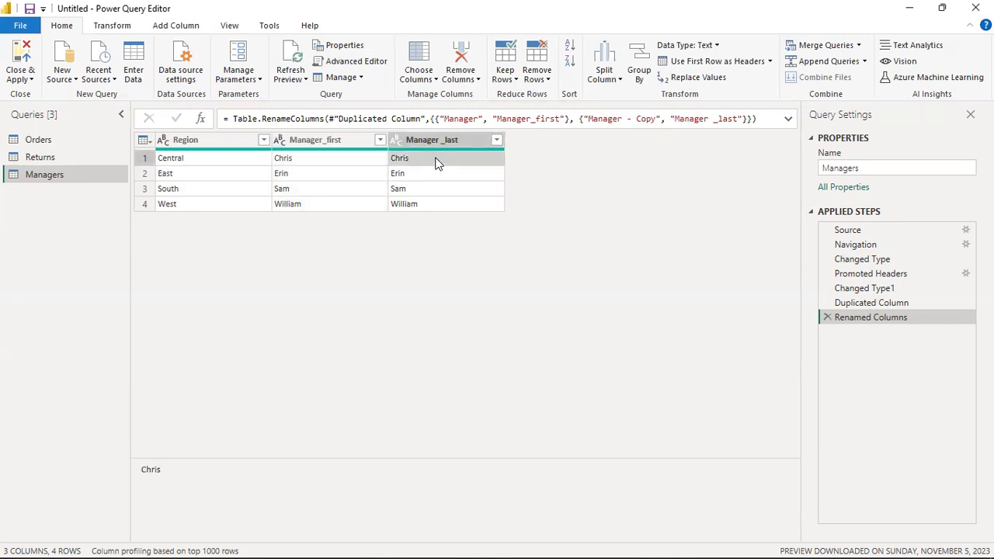
Replace the Central row's value in the Manager _last column with that manager's last name.
{"action": "right_click", "coordinate": [436, 163]}
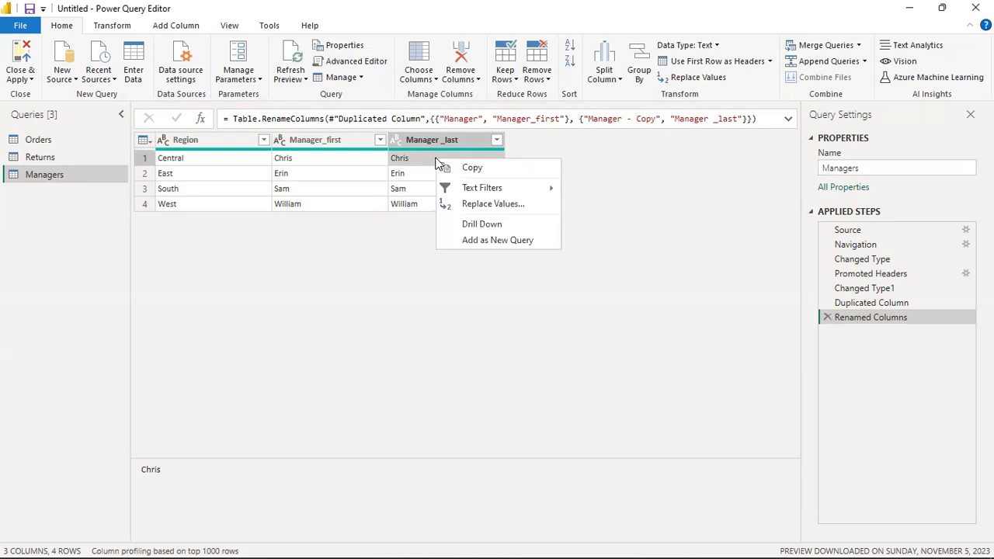
{"action": "left_click", "coordinate": [494, 204]}
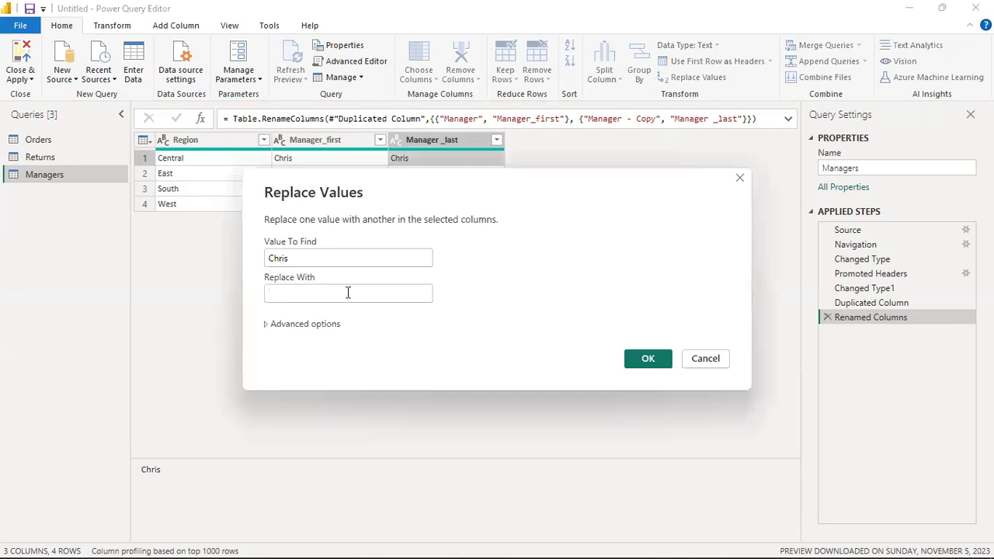
{"action": "left_click", "coordinate": [338, 296]}
{"action": "type", "text": "Eva"}
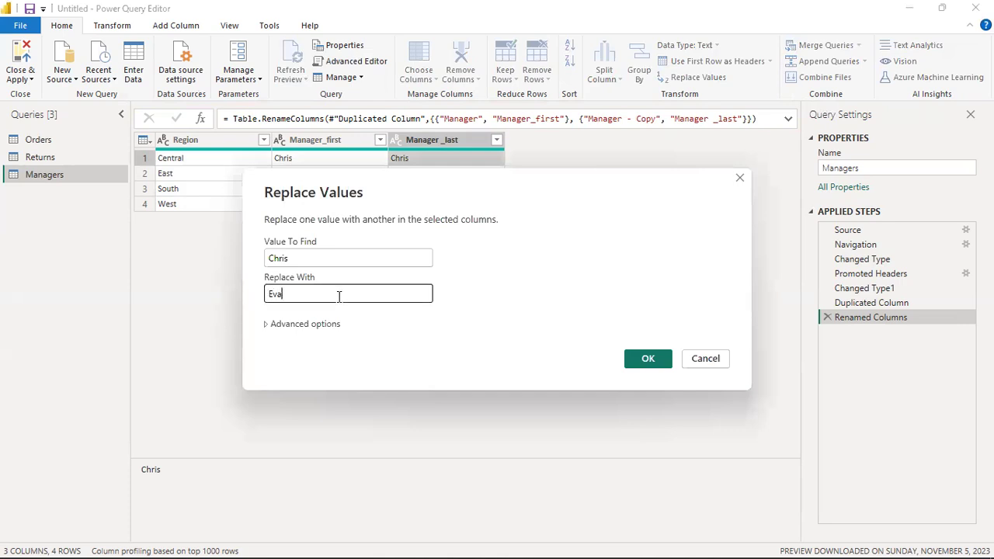
{"action": "type", "text": "ns"}
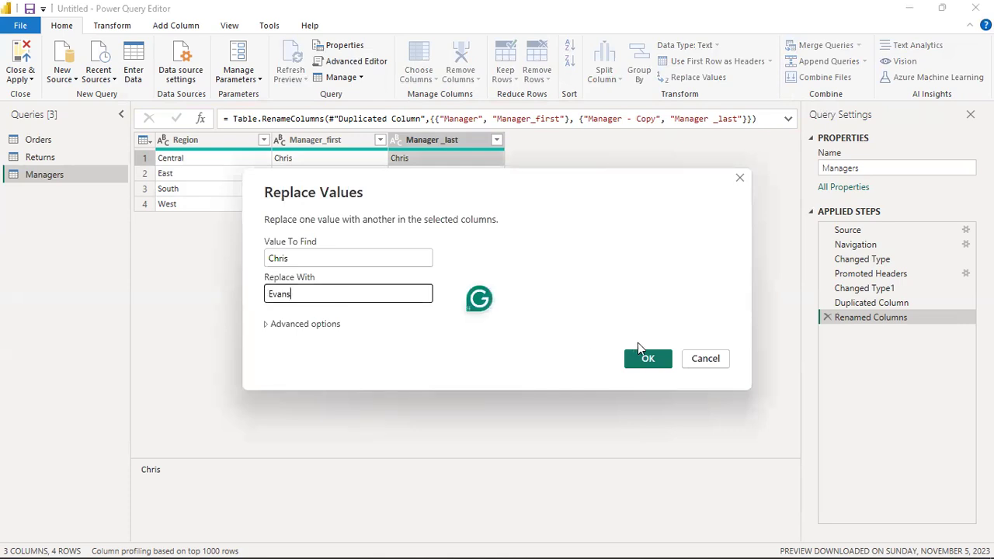
{"action": "left_click", "coordinate": [646, 361]}
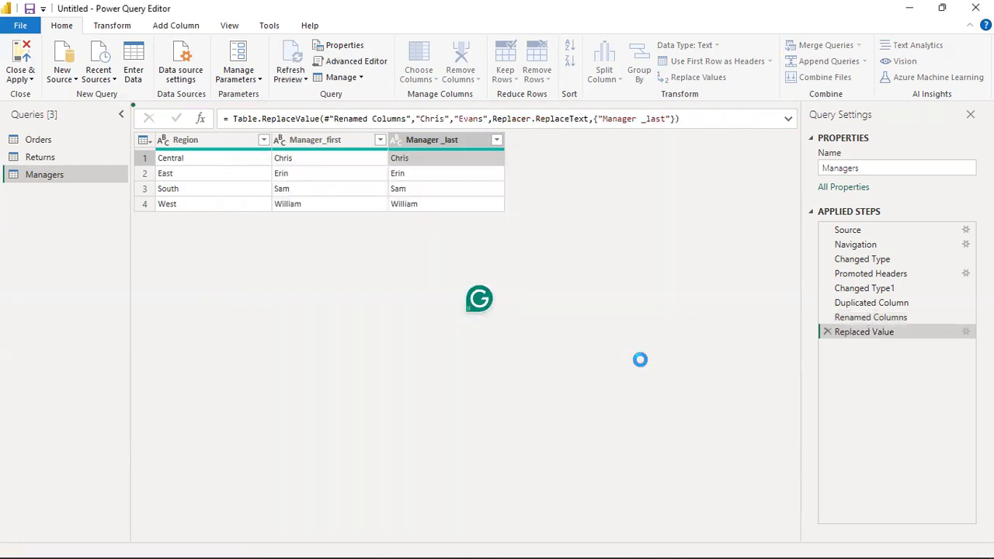
Replace the East row's value in the Manager _last column with that manager's last name.
{"action": "left_click", "coordinate": [411, 177]}
{"action": "right_click", "coordinate": [412, 177]}
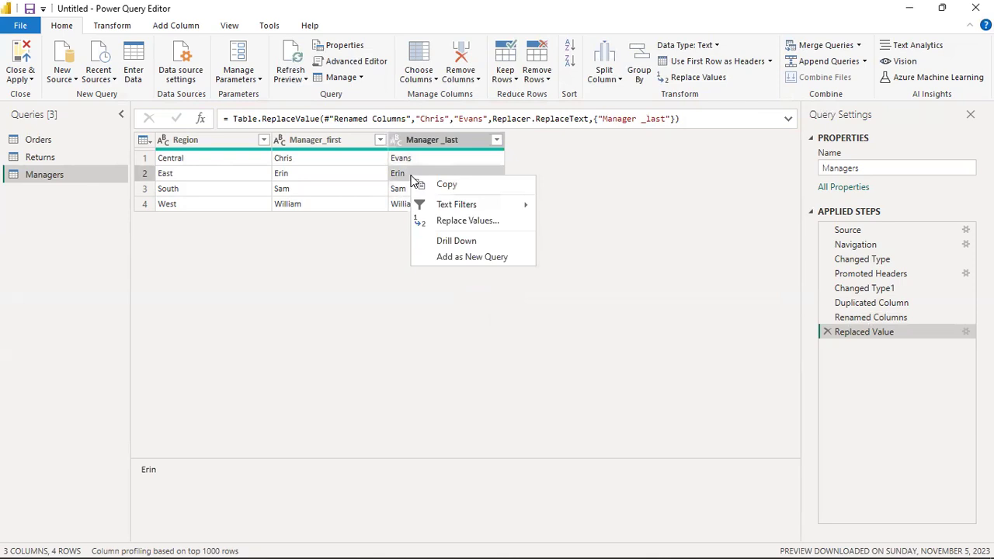
{"action": "left_click", "coordinate": [485, 224]}
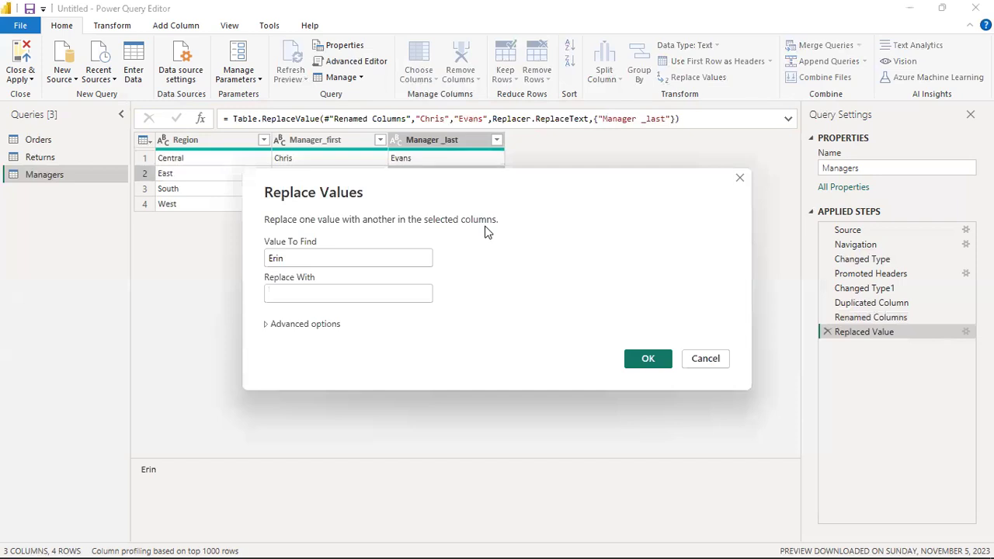
{"action": "left_click", "coordinate": [313, 292]}
{"action": "type", "text": "R"}
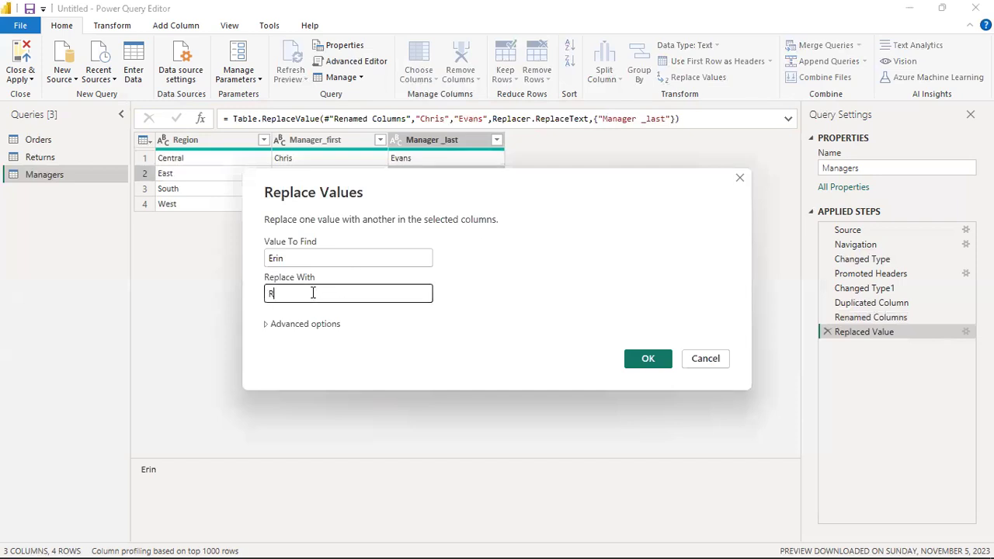
{"action": "type", "text": "ogers"}
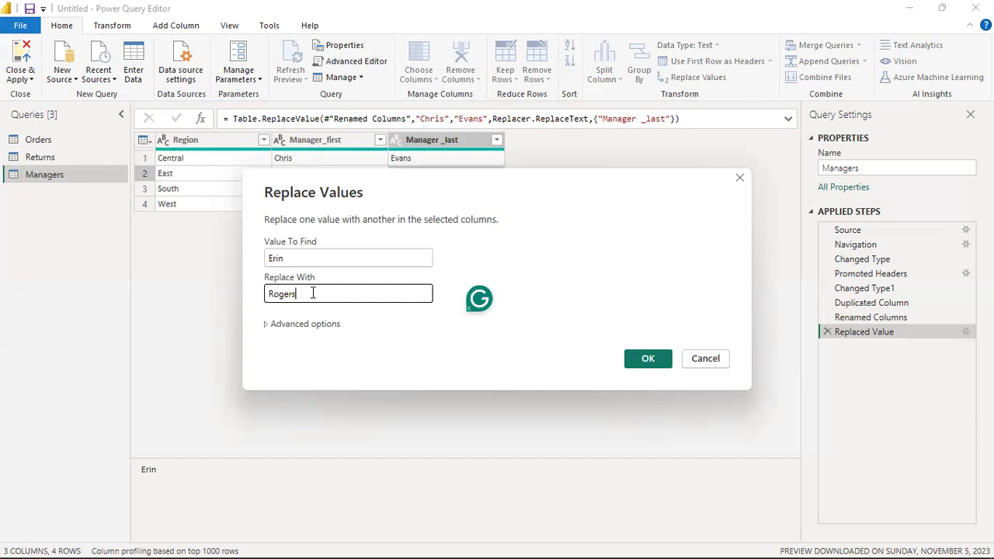
{"action": "left_click", "coordinate": [646, 360]}
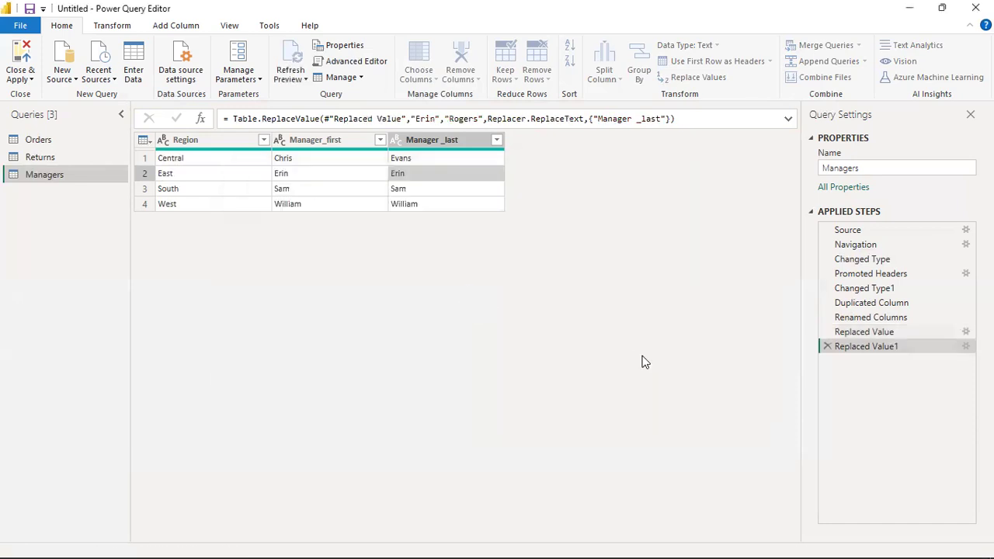
Replace the South row's value in the Manager _last column with that manager's last name.
{"action": "left_click", "coordinate": [416, 189]}
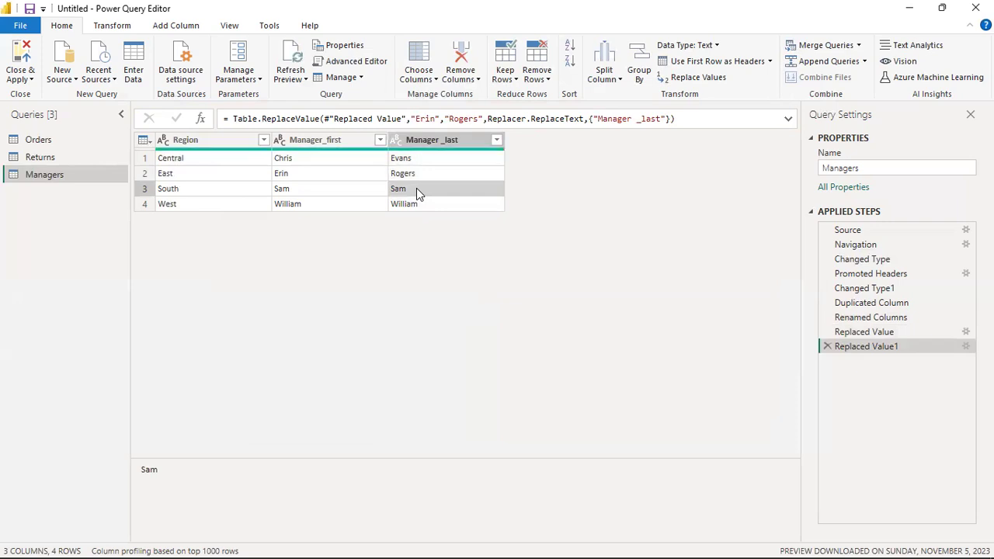
{"action": "right_click", "coordinate": [416, 188]}
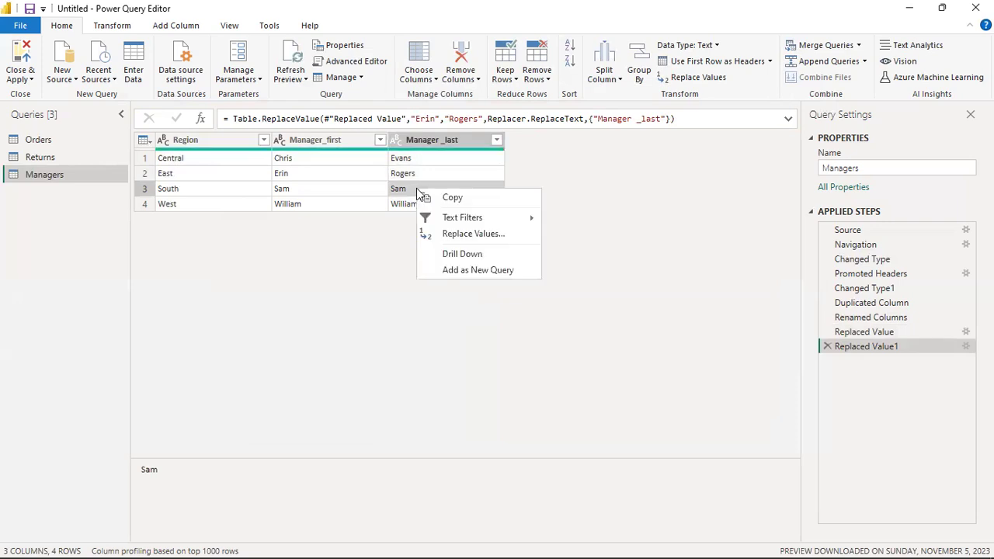
{"action": "left_click", "coordinate": [485, 236]}
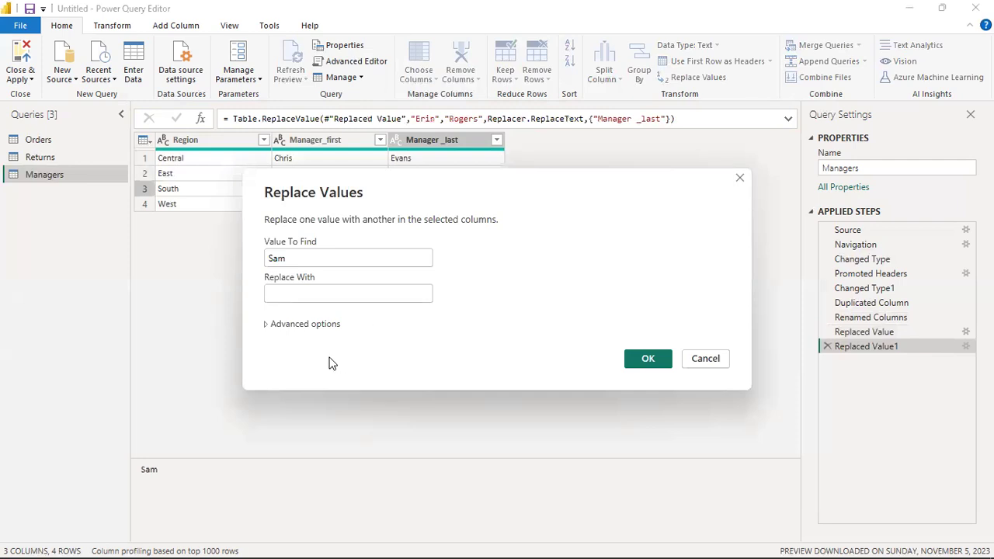
{"action": "type", "text": "Smith"}
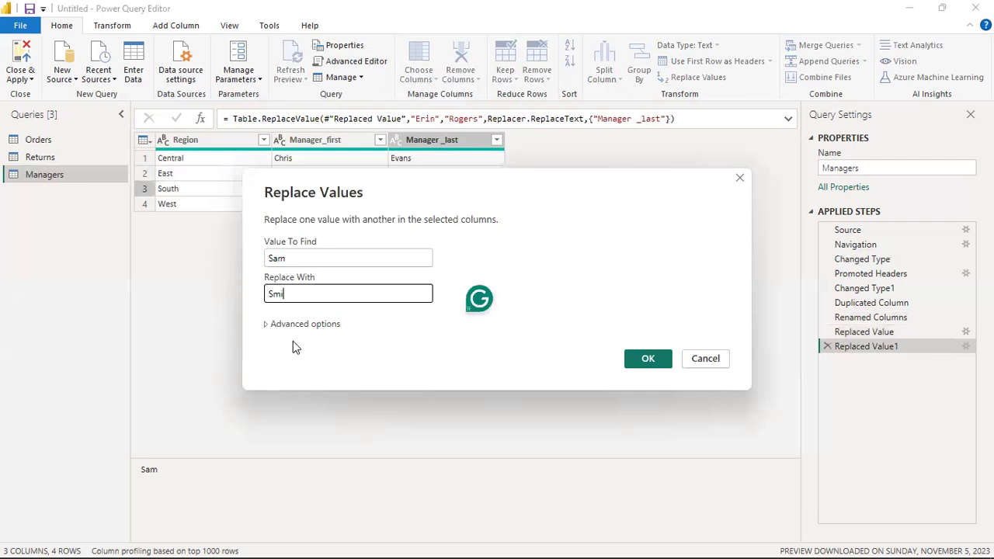
{"action": "left_click", "coordinate": [646, 362]}
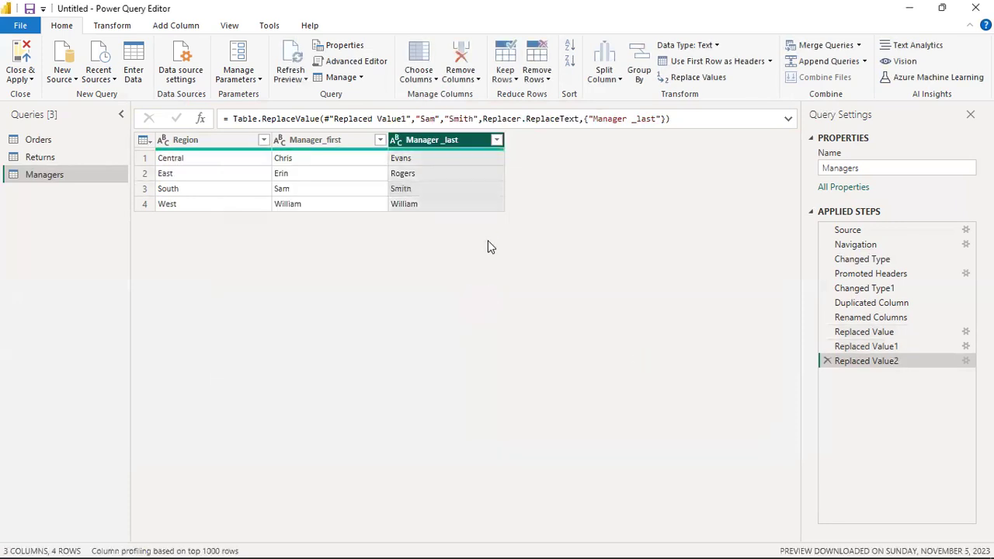
Replace the West row's value in the Manager _last column with that manager's last name, correcting its spelling before applying.
{"action": "left_click", "coordinate": [423, 209]}
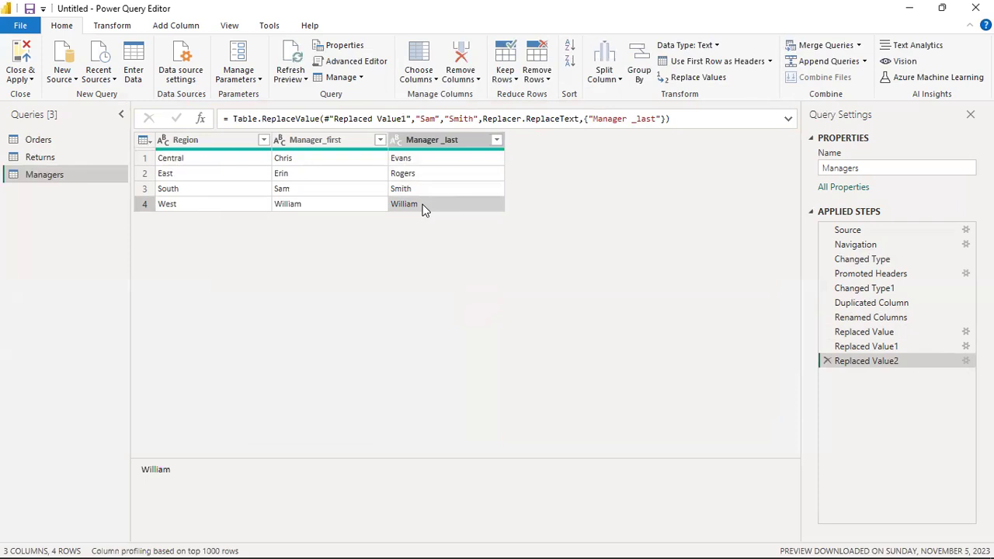
{"action": "right_click", "coordinate": [424, 210]}
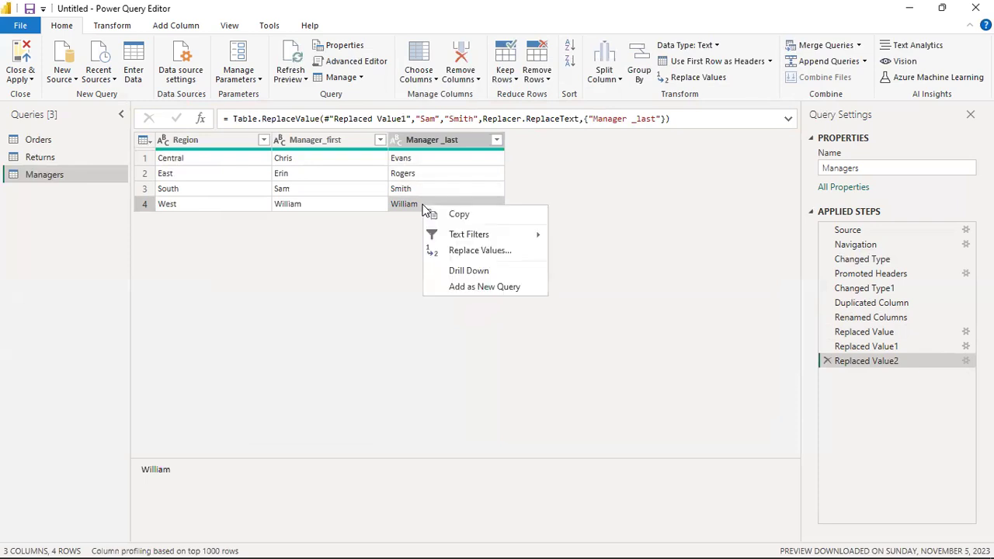
{"action": "left_click", "coordinate": [479, 250]}
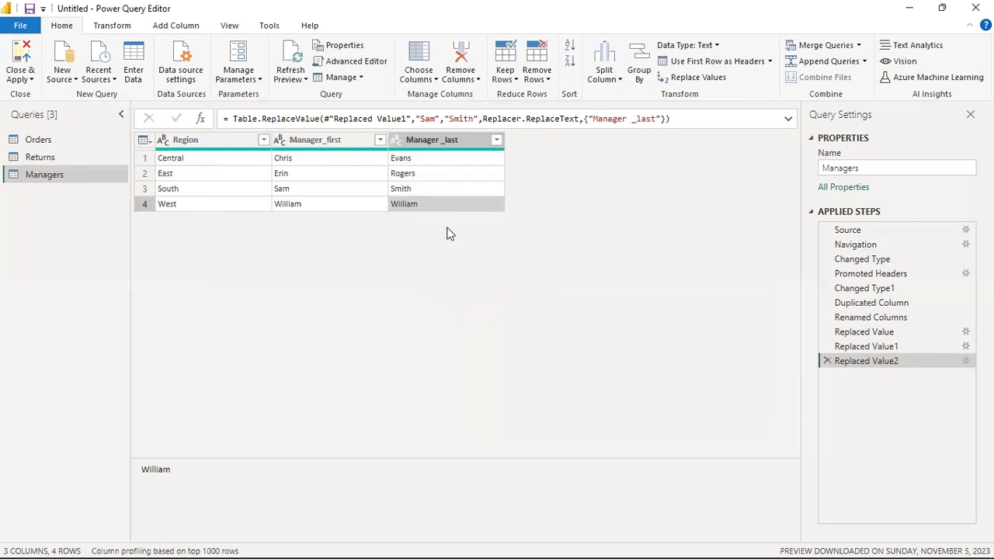
{"action": "left_click", "coordinate": [348, 294]}
{"action": "type", "text": "J"}
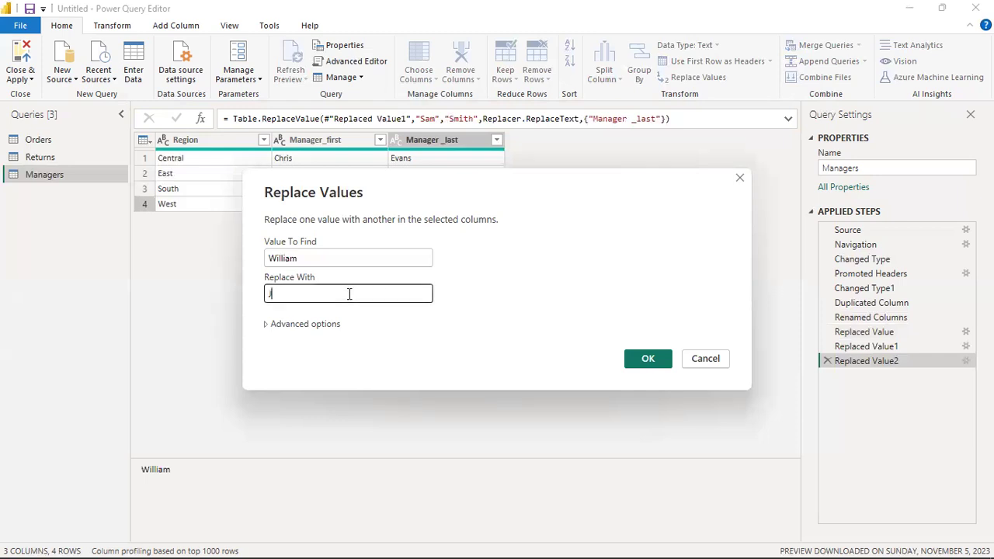
{"action": "type", "text": "akson"}
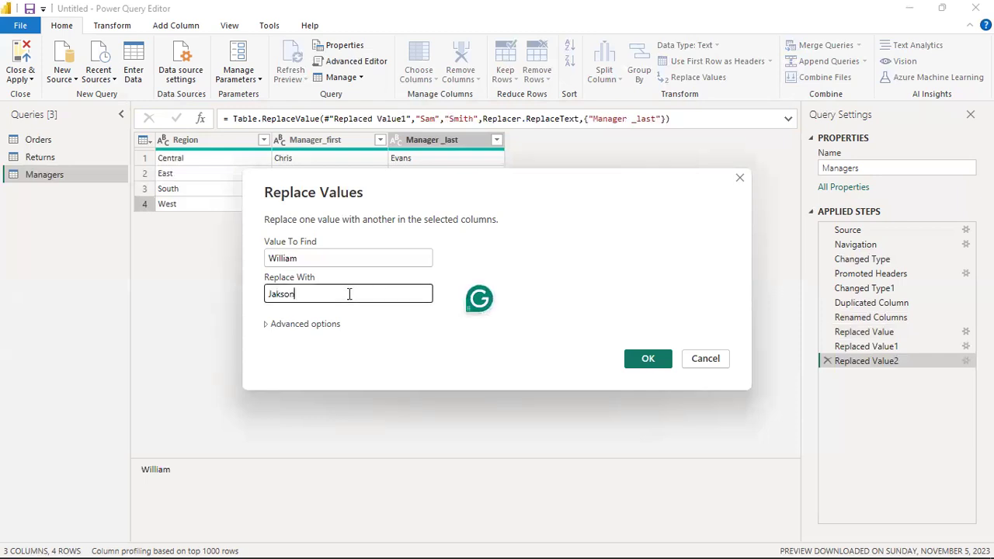
{"action": "left_click", "coordinate": [277, 294]}
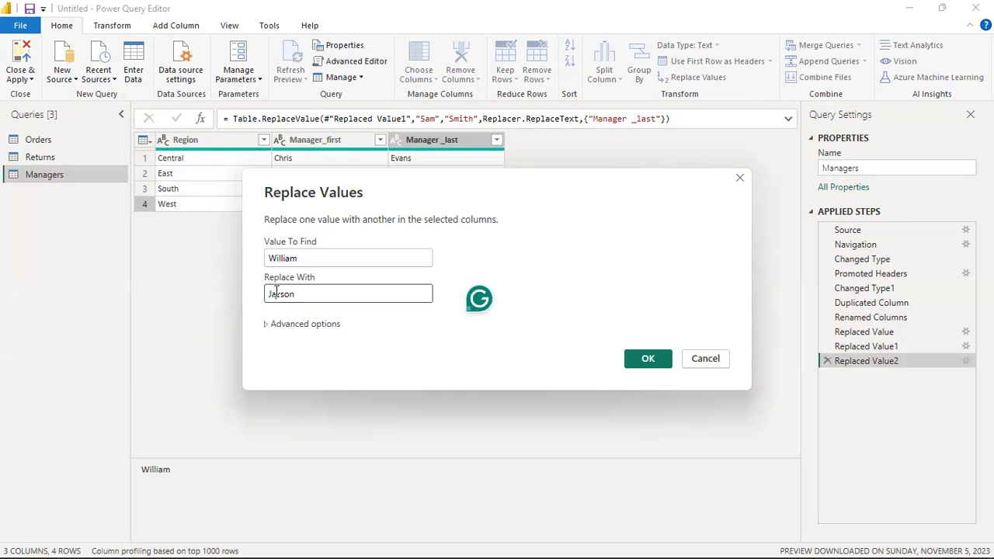
{"action": "type", "text": "c"}
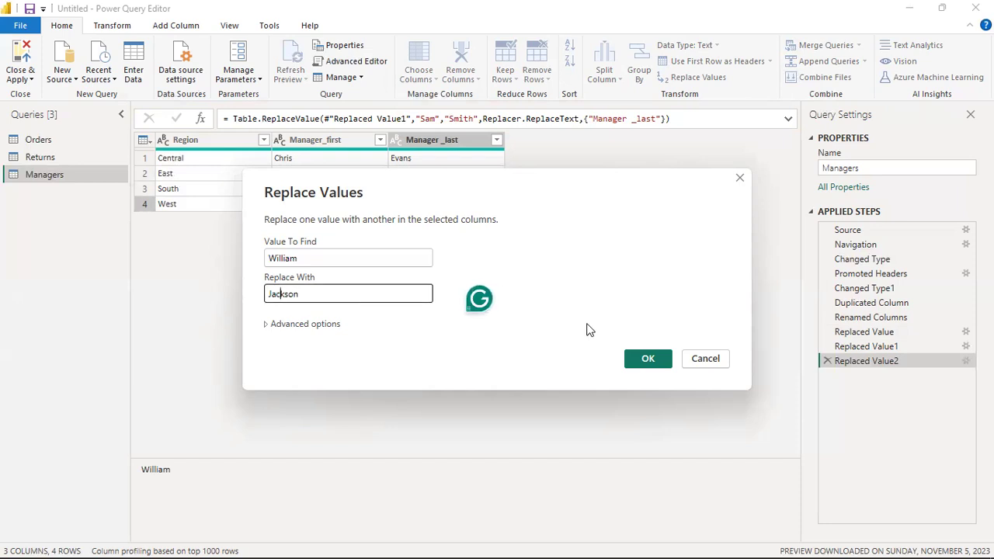
{"action": "left_click", "coordinate": [647, 358]}
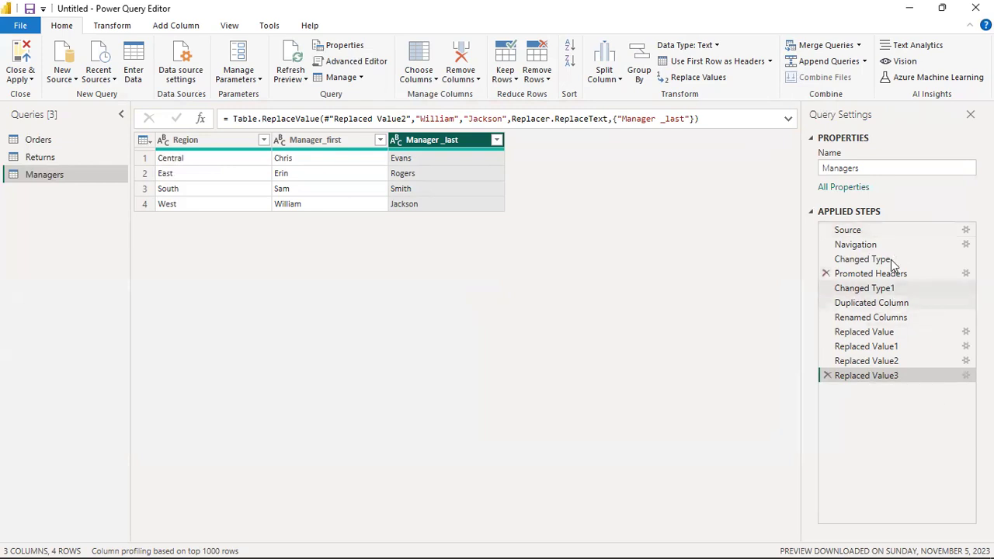
Delete the most recent replacement, Replaced Value3, from the Managers query's applied steps.
{"action": "left_click_drag", "start_coordinate": [847, 360], "coordinate": [847, 363]}
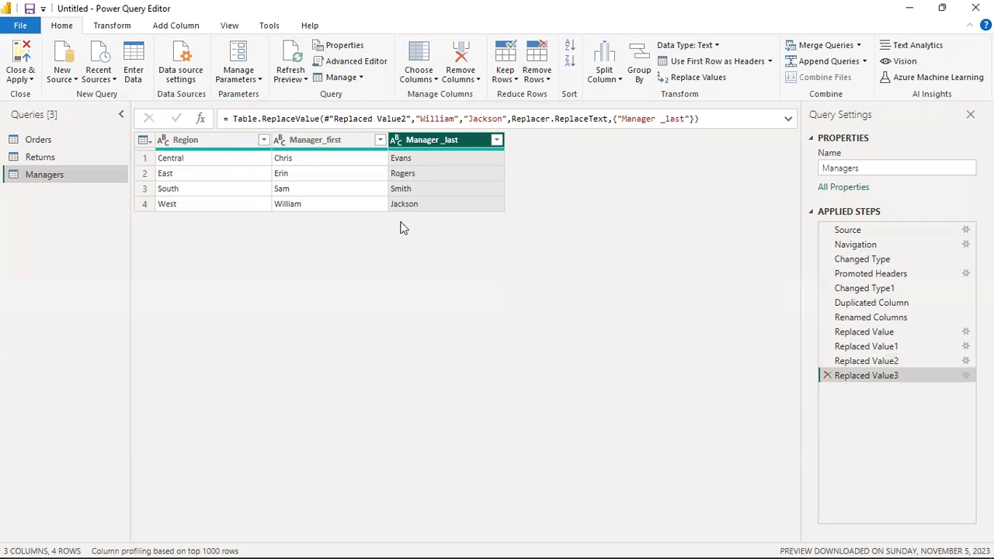
{"action": "left_click", "coordinate": [826, 376]}
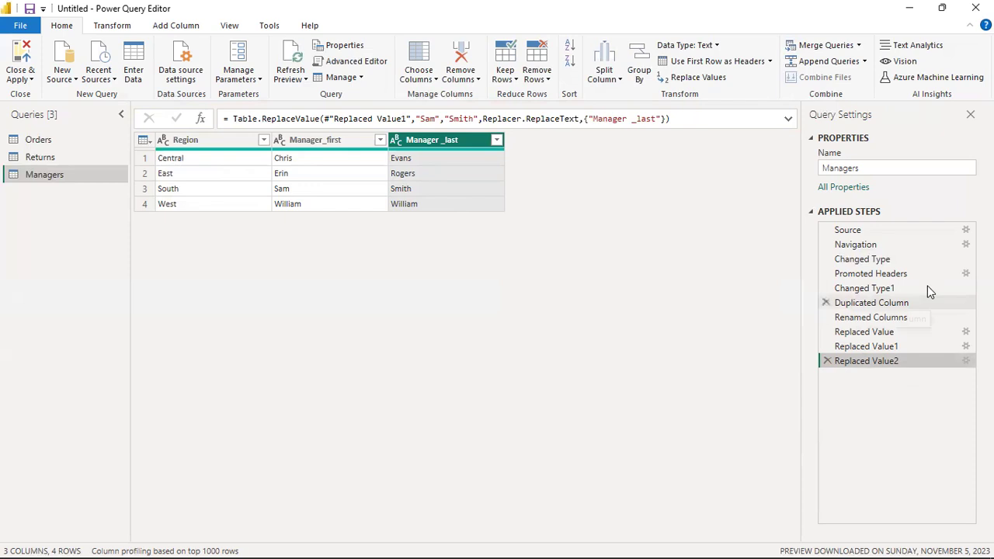
Redo the deleted replacement, substituting the manager's last name in the West row of the Manager _last column.
{"action": "left_click", "coordinate": [424, 208]}
{"action": "right_click", "coordinate": [424, 208]}
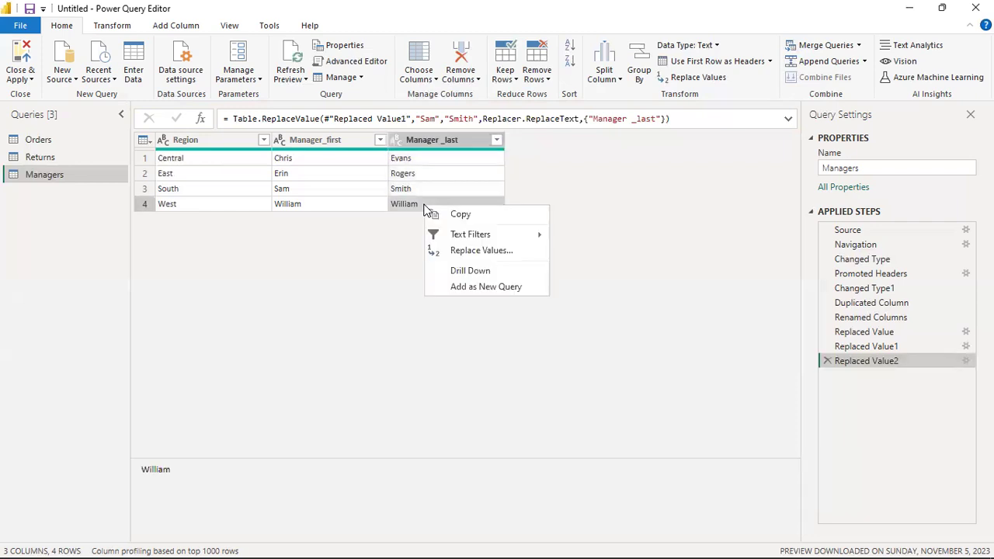
{"action": "left_click", "coordinate": [483, 253]}
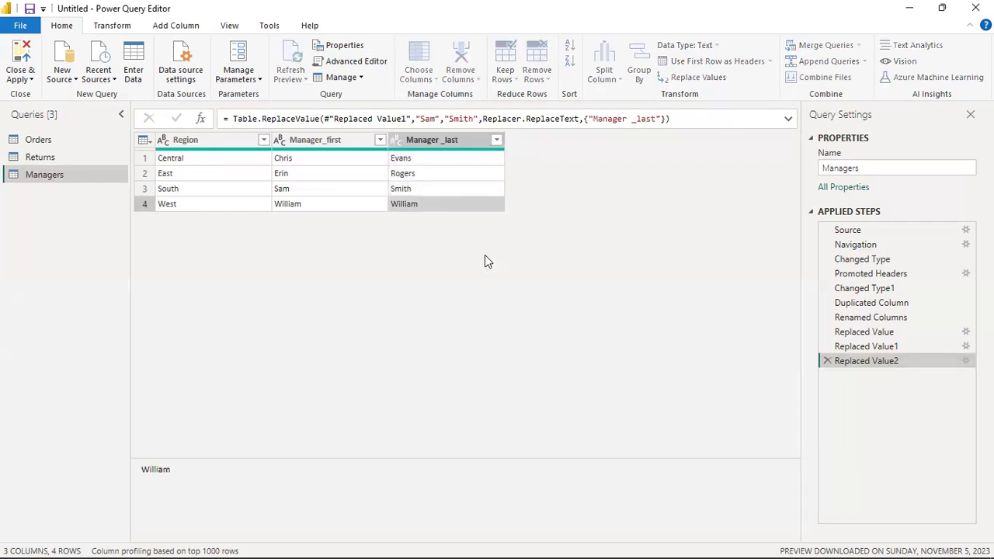
{"action": "type", "text": "Jac"}
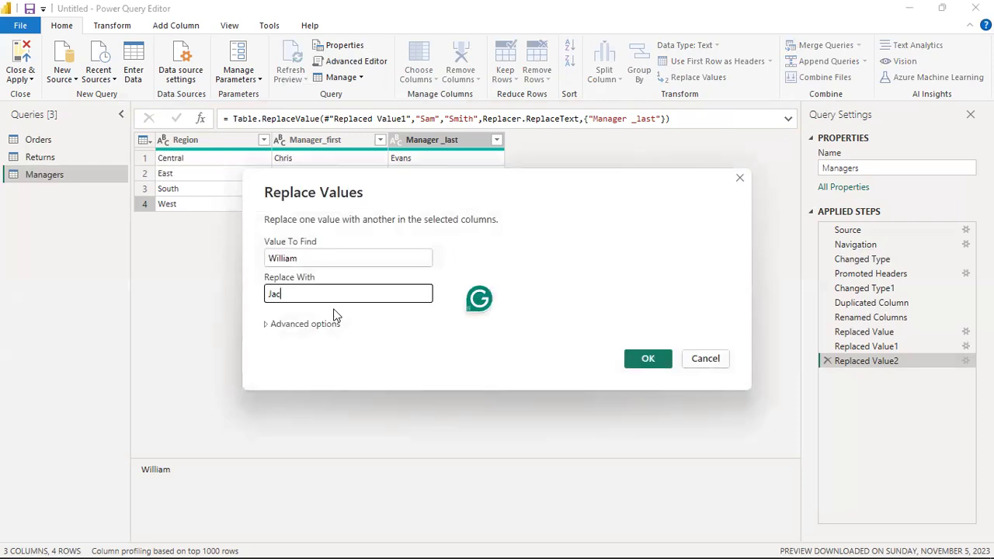
{"action": "type", "text": "kson"}
{"action": "left_click", "coordinate": [638, 358]}
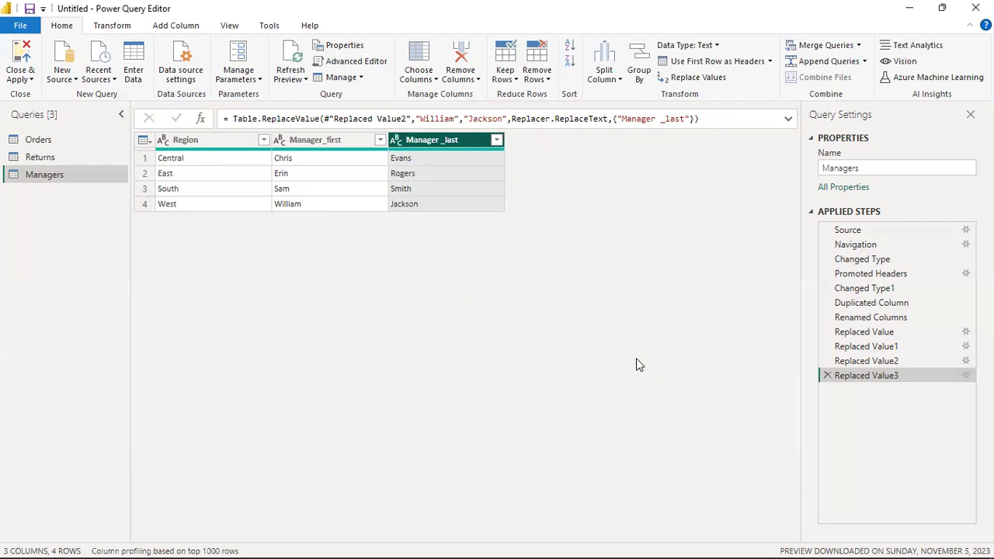
Open the column chooser for the Orders query, review the list, and deselect all columns.
{"action": "left_click", "coordinate": [52, 139]}
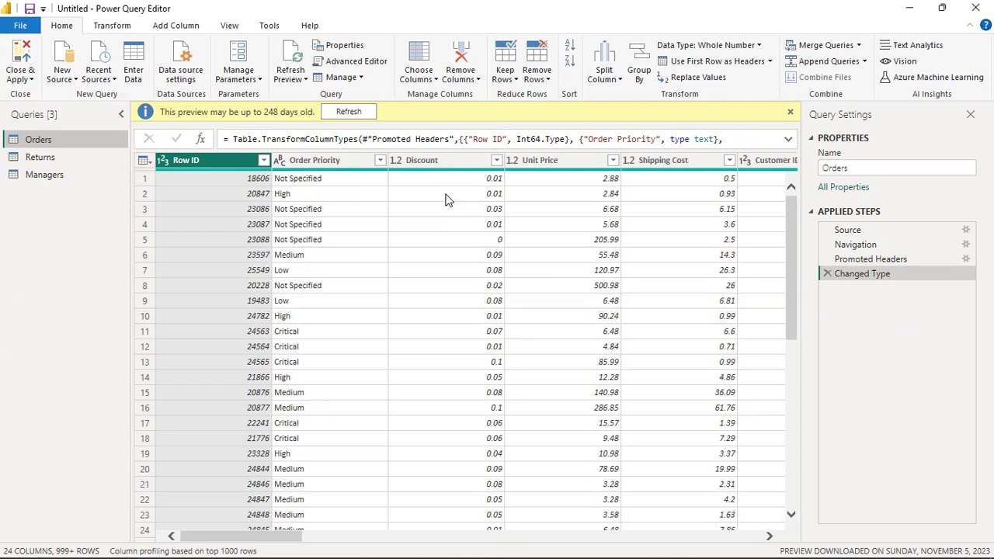
{"action": "left_click", "coordinate": [432, 80]}
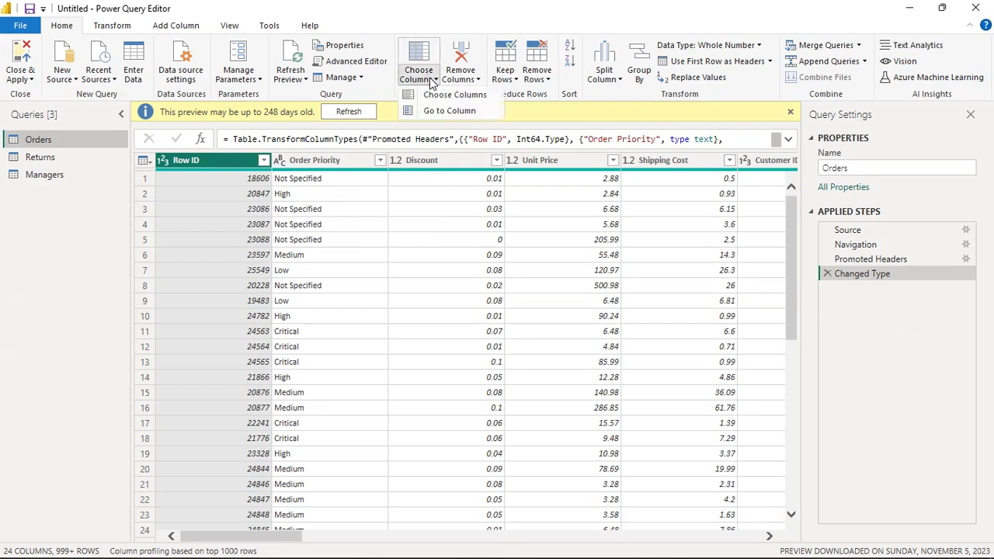
{"action": "left_click", "coordinate": [449, 98]}
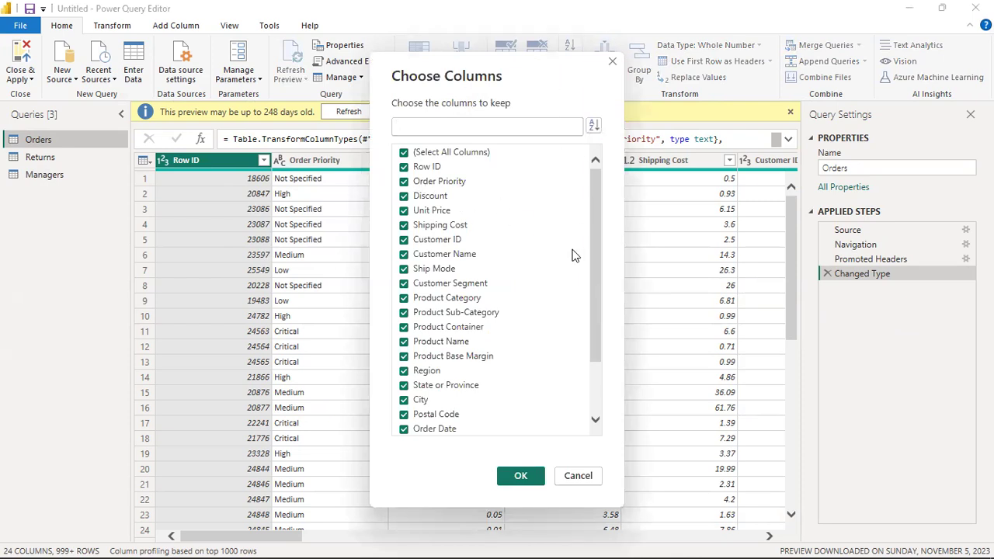
{"action": "left_click_drag", "start_coordinate": [597, 261], "coordinate": [593, 355]}
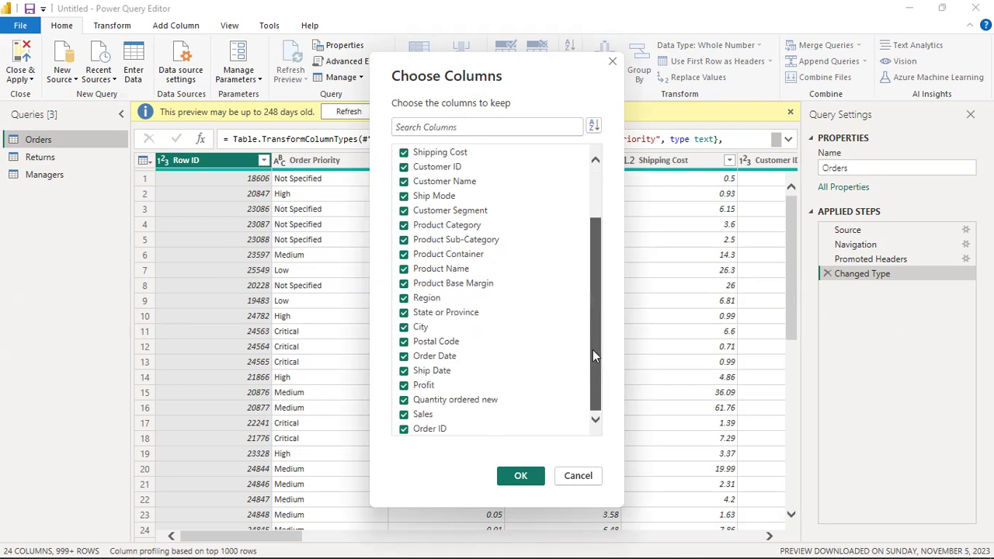
{"action": "left_click_drag", "start_coordinate": [587, 306], "coordinate": [601, 237]}
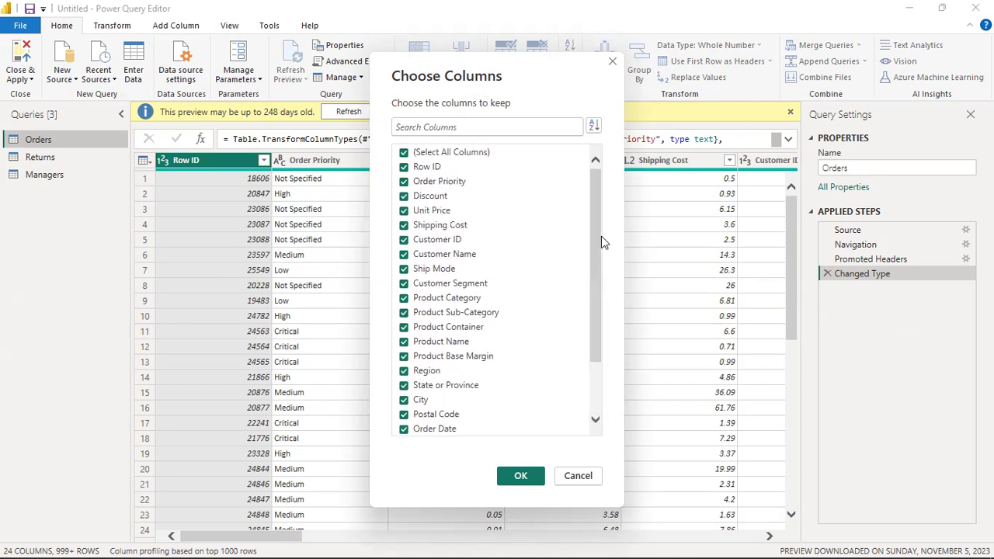
{"action": "left_click_drag", "start_coordinate": [592, 212], "coordinate": [589, 175]}
{"action": "left_click", "coordinate": [403, 153]}
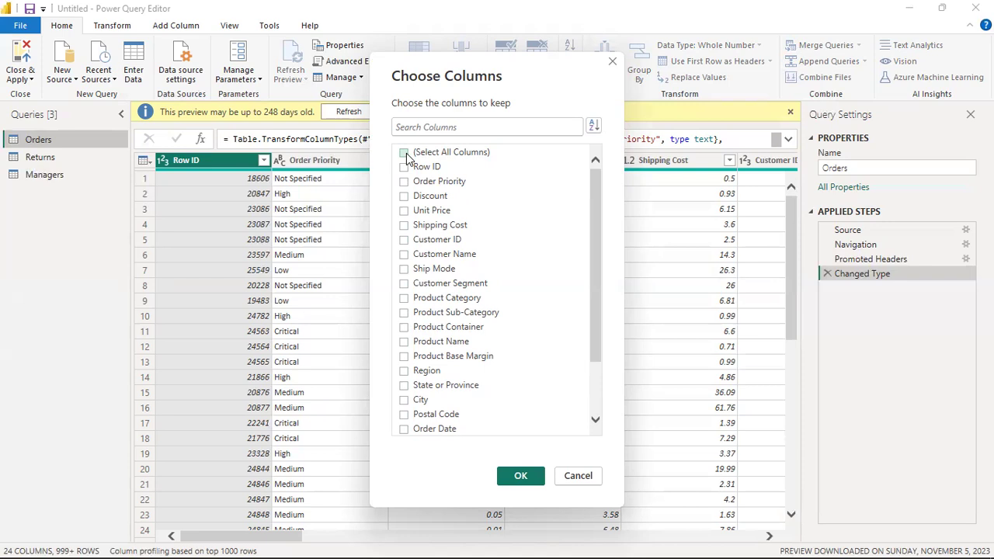
Keep only the Row ID, Order Priority, State or Province, Product Base Margin and Quantity ordered new columns in Orders.
{"action": "left_click", "coordinate": [403, 169]}
{"action": "left_click", "coordinate": [404, 184]}
{"action": "left_click", "coordinate": [403, 386]}
{"action": "left_click_drag", "start_coordinate": [597, 347], "coordinate": [597, 437]}
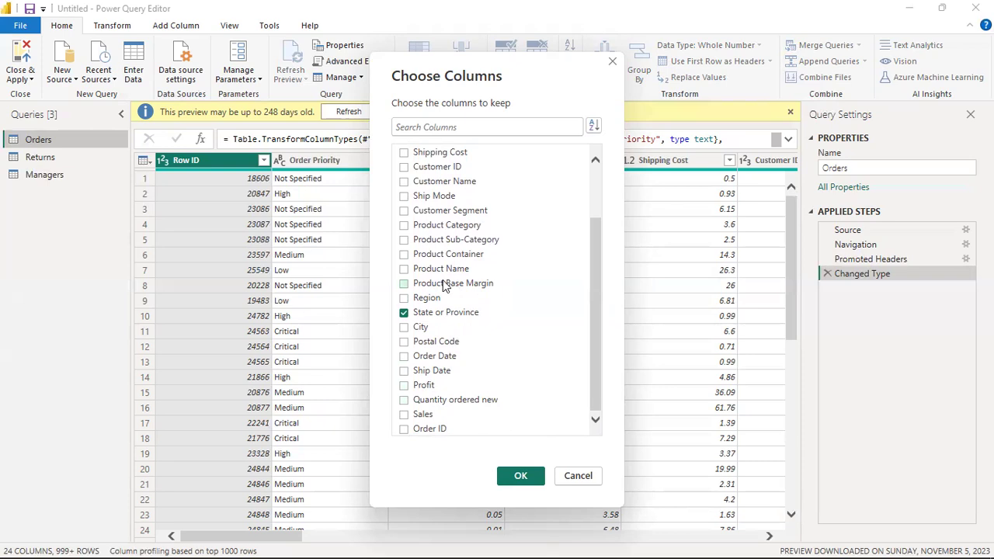
{"action": "left_click", "coordinate": [404, 284]}
{"action": "left_click", "coordinate": [403, 400]}
{"action": "mouse_move", "coordinate": [592, 377]}
{"action": "left_mouse_down"}
{"action": "mouse_move", "coordinate": [595, 318]}
{"action": "mouse_move", "coordinate": [598, 382]}
{"action": "mouse_move", "coordinate": [601, 373]}
{"action": "left_mouse_up"}
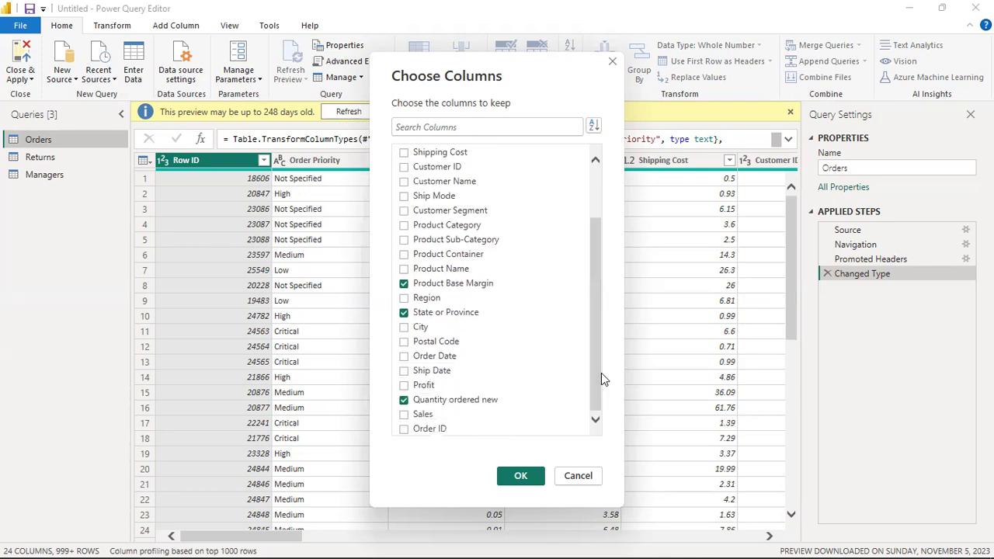
{"action": "left_click", "coordinate": [520, 476]}
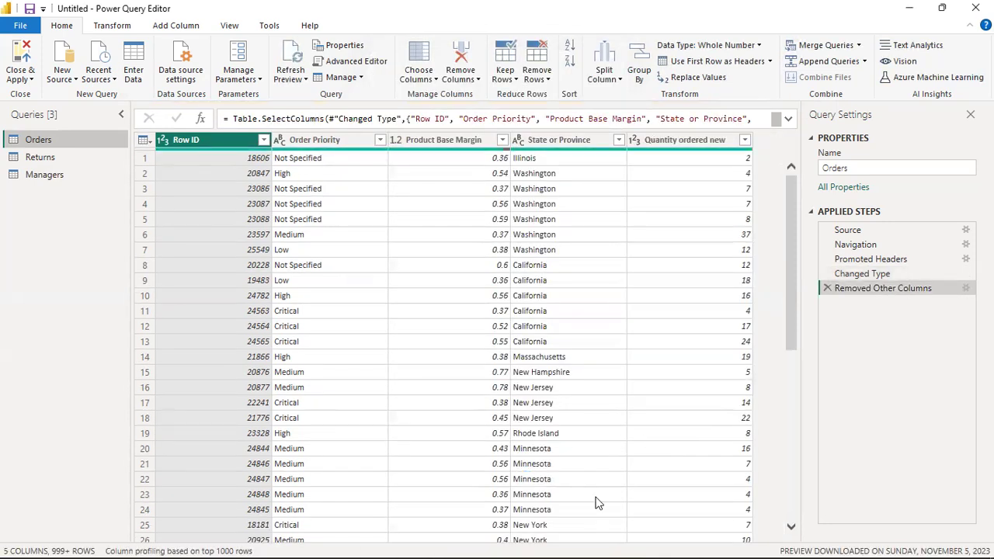
{"action": "left_click", "coordinate": [334, 141]}
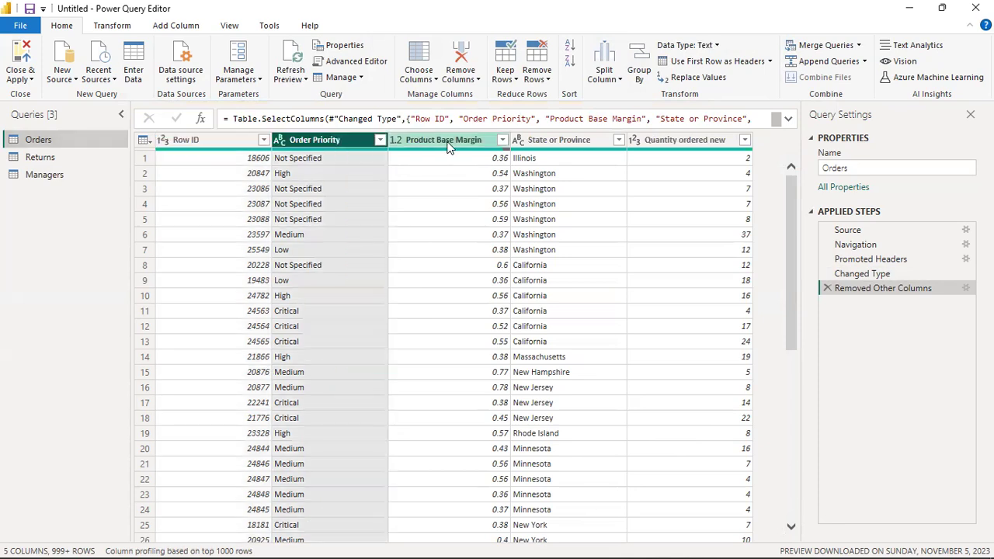
{"action": "left_click", "coordinate": [579, 142]}
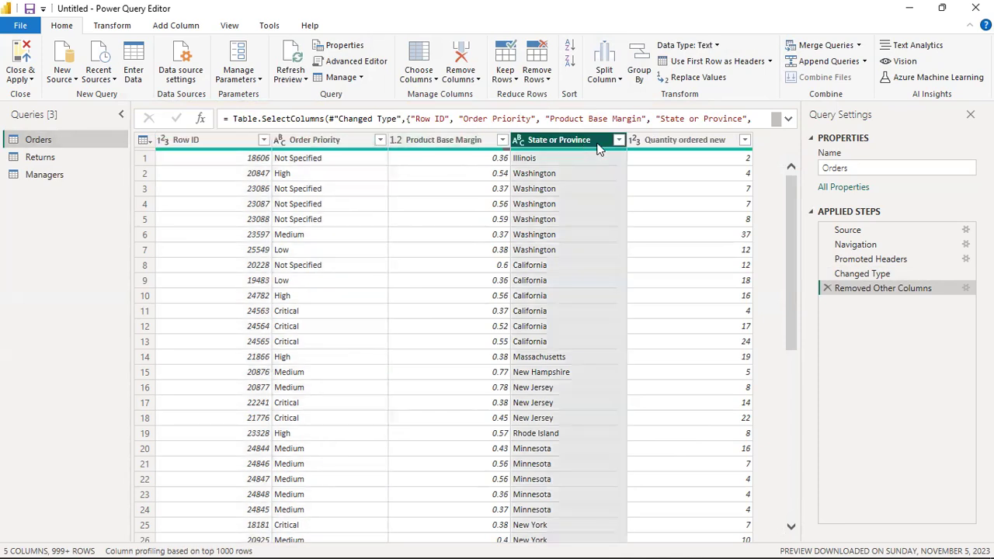
{"action": "left_click", "coordinate": [699, 142]}
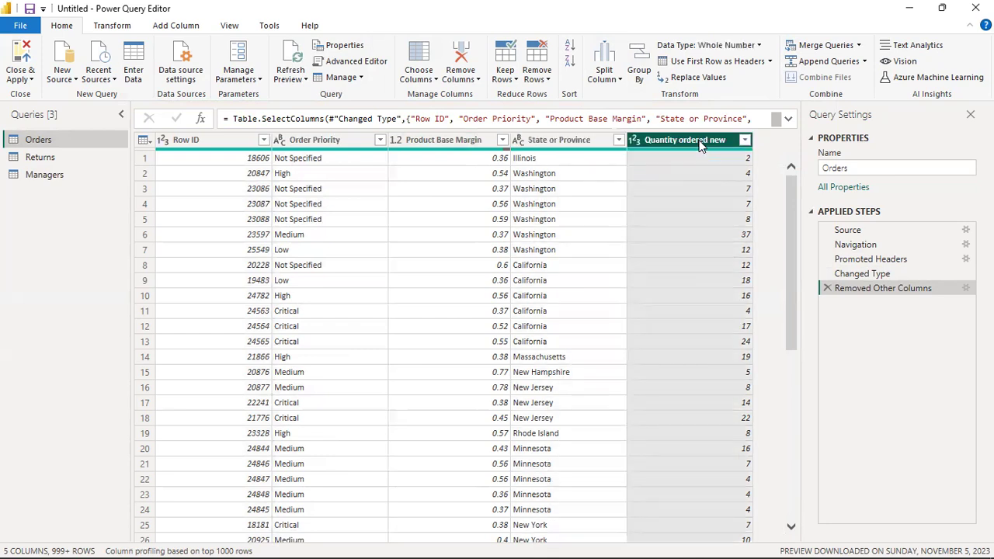
Open the filter for the State or Province column and load its complete list of values.
{"action": "left_click", "coordinate": [582, 142]}
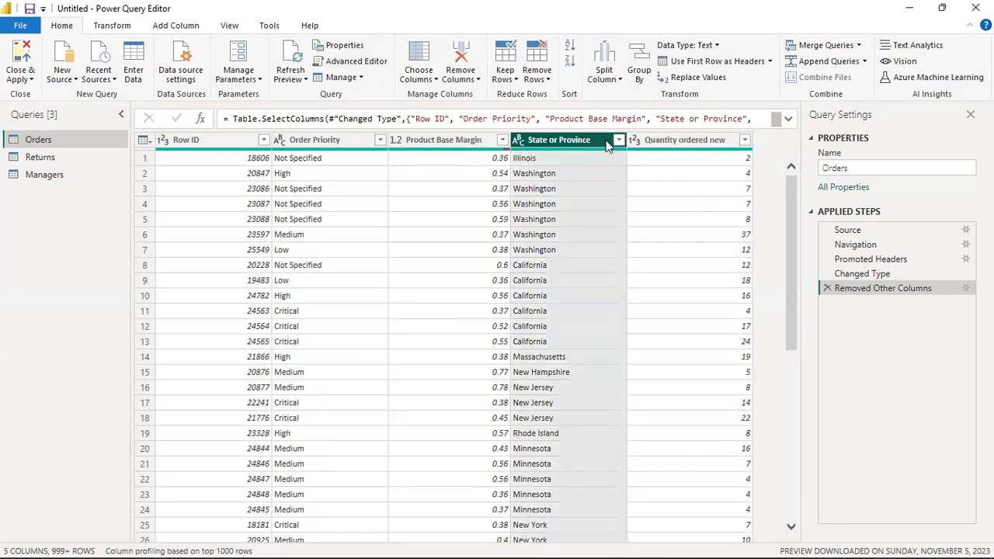
{"action": "left_click", "coordinate": [620, 140]}
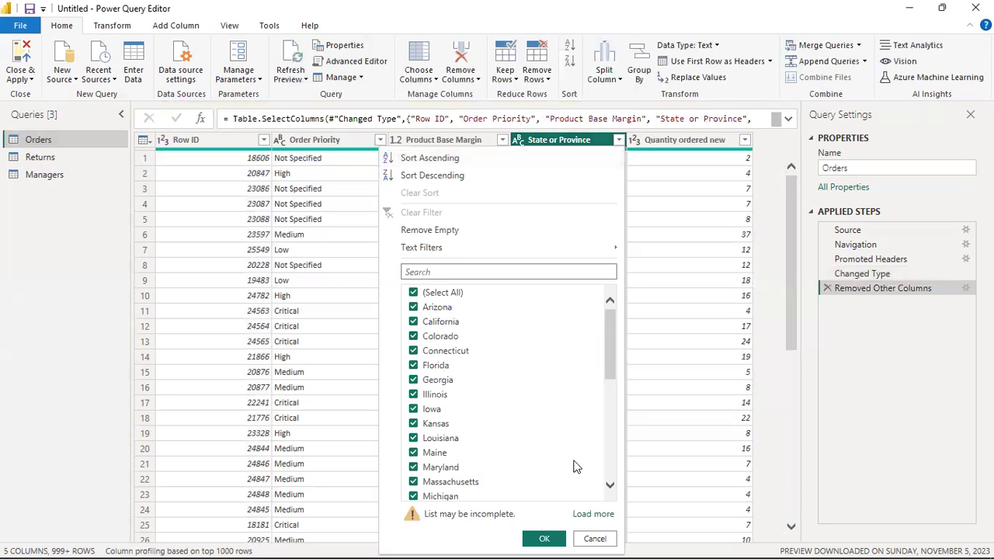
{"action": "left_click_drag", "start_coordinate": [608, 359], "coordinate": [598, 475]}
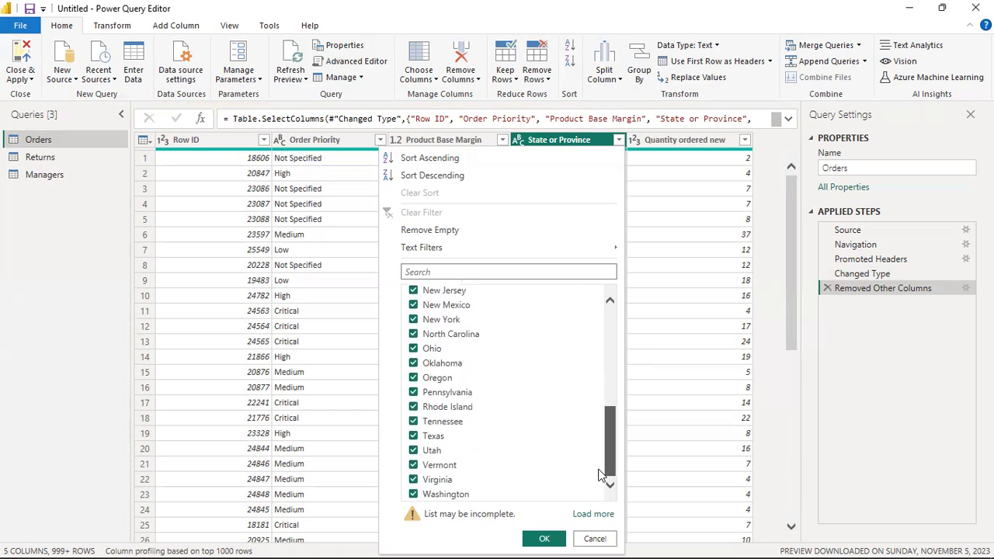
{"action": "left_click", "coordinate": [599, 515]}
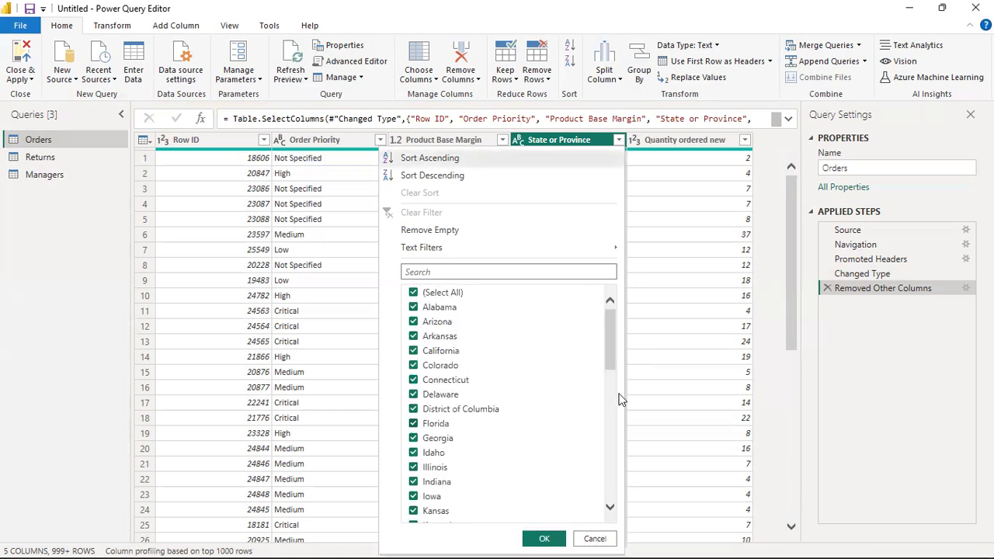
{"action": "left_click_drag", "start_coordinate": [605, 335], "coordinate": [594, 313]}
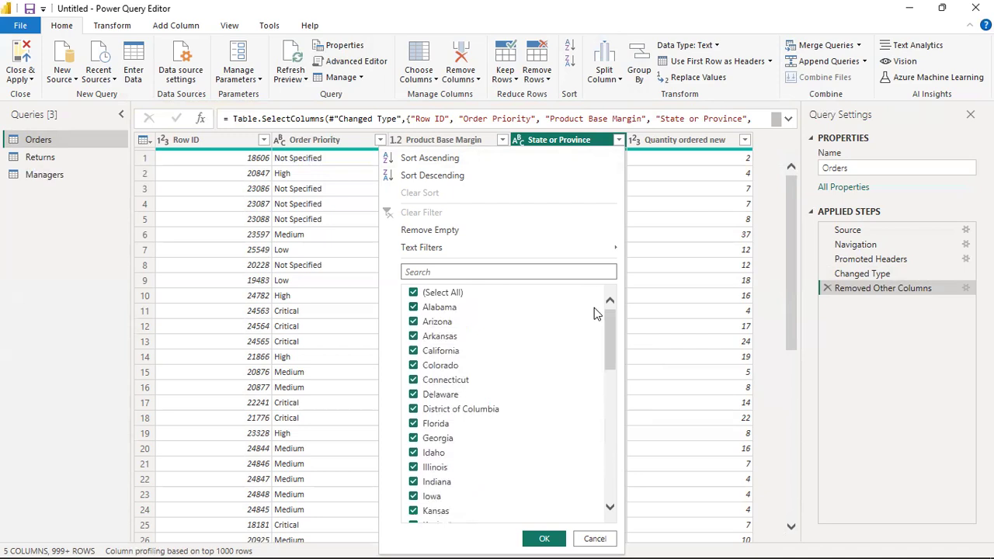
Filter State or Province to Arizona, California, Florida, New Jersey and New York, and sort the rows by that column in ascending order.
{"action": "left_click", "coordinate": [413, 295]}
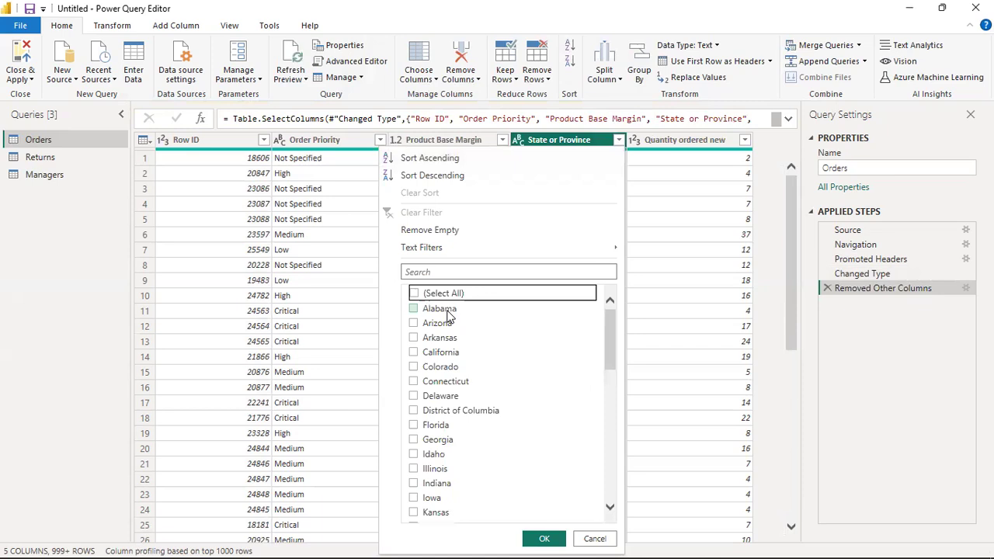
{"action": "left_click", "coordinate": [413, 325]}
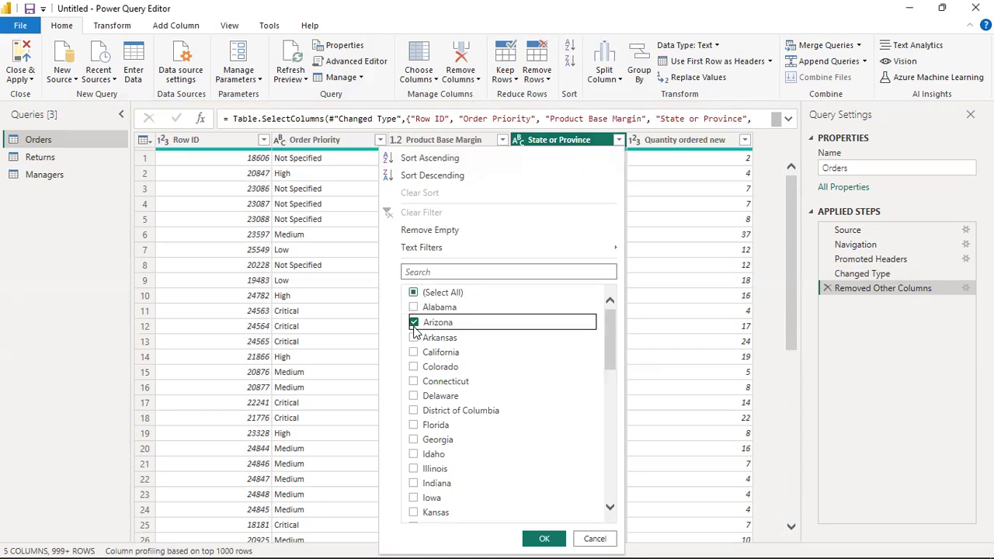
{"action": "left_click", "coordinate": [413, 353]}
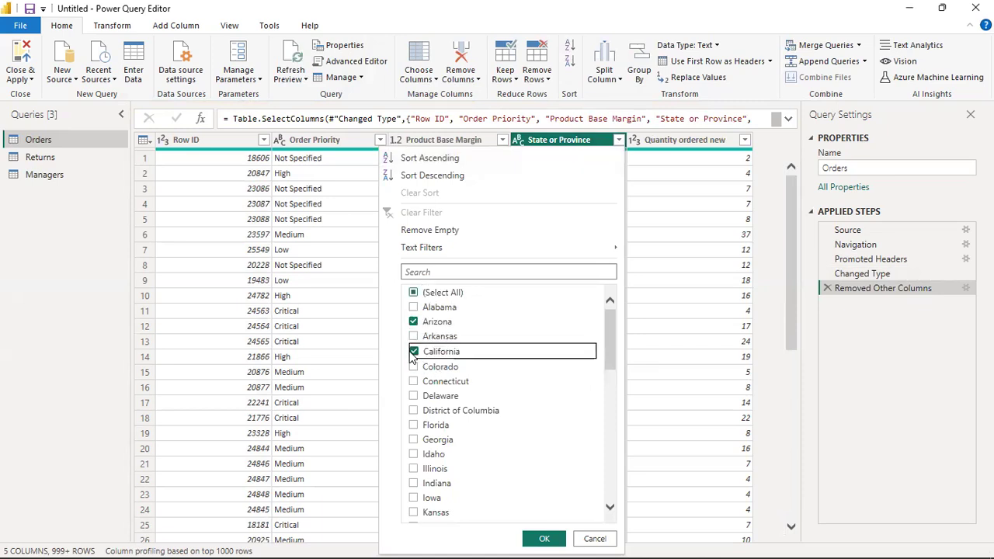
{"action": "left_click", "coordinate": [414, 424]}
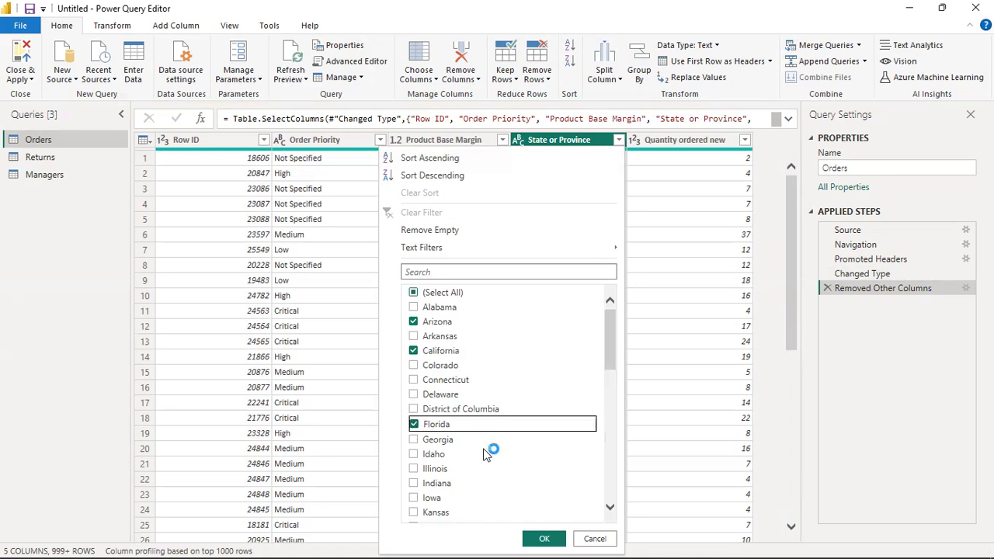
{"action": "left_click_drag", "start_coordinate": [611, 338], "coordinate": [624, 430]}
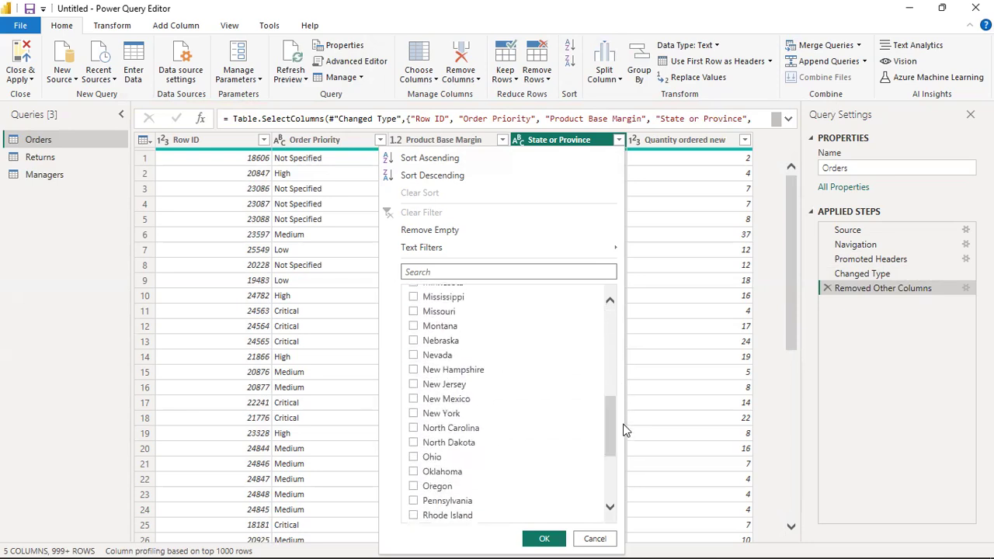
{"action": "left_click", "coordinate": [414, 385]}
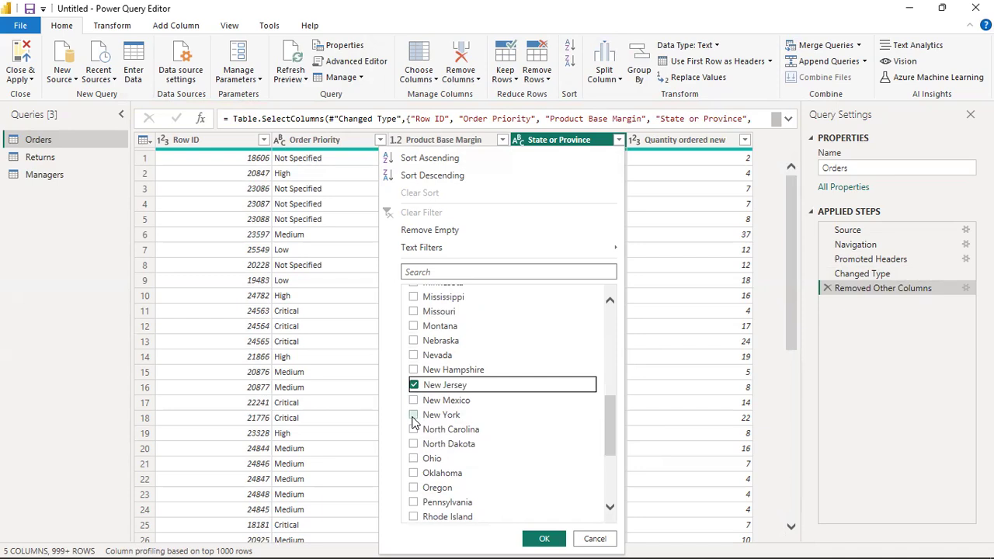
{"action": "left_click", "coordinate": [414, 414]}
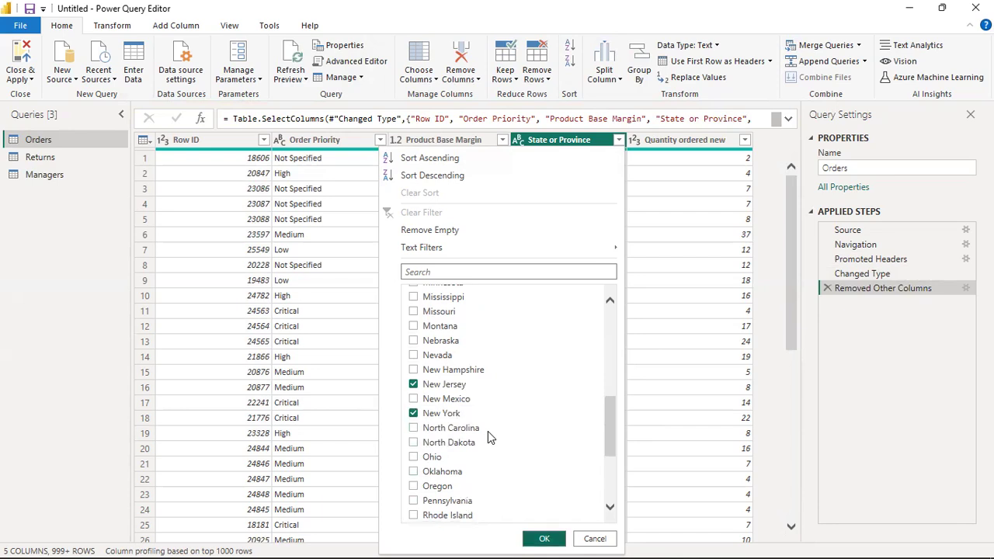
{"action": "key", "text": "Return"}
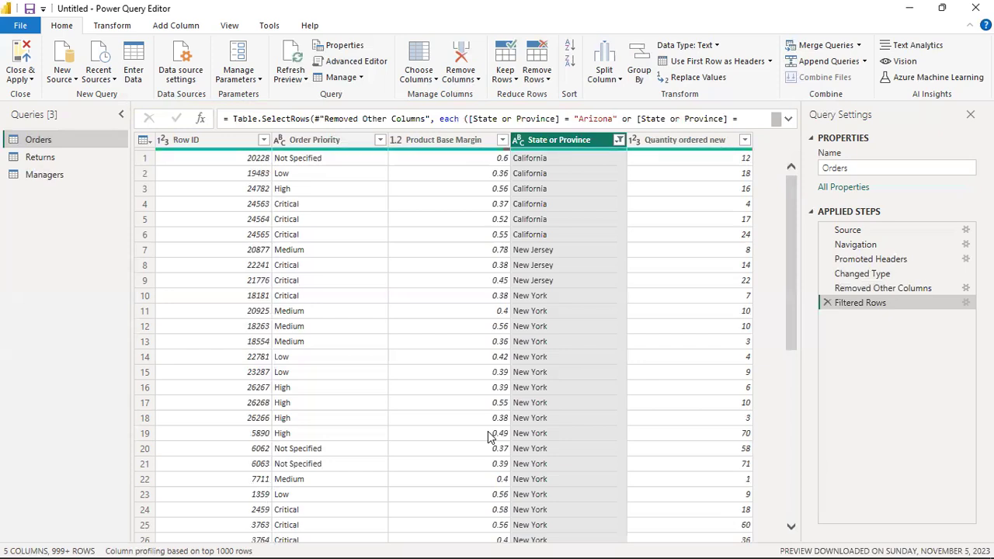
{"action": "left_click", "coordinate": [618, 140]}
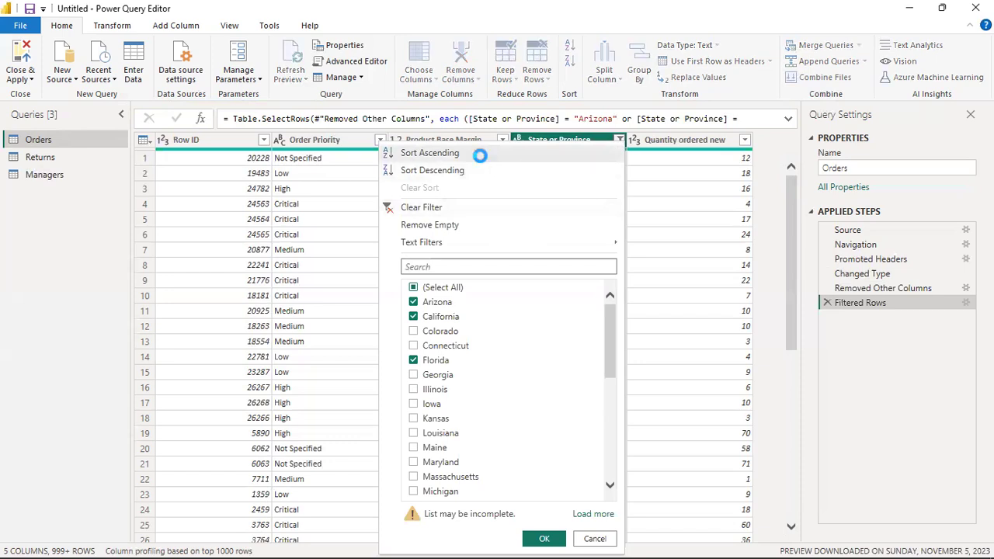
{"action": "left_click", "coordinate": [479, 154]}
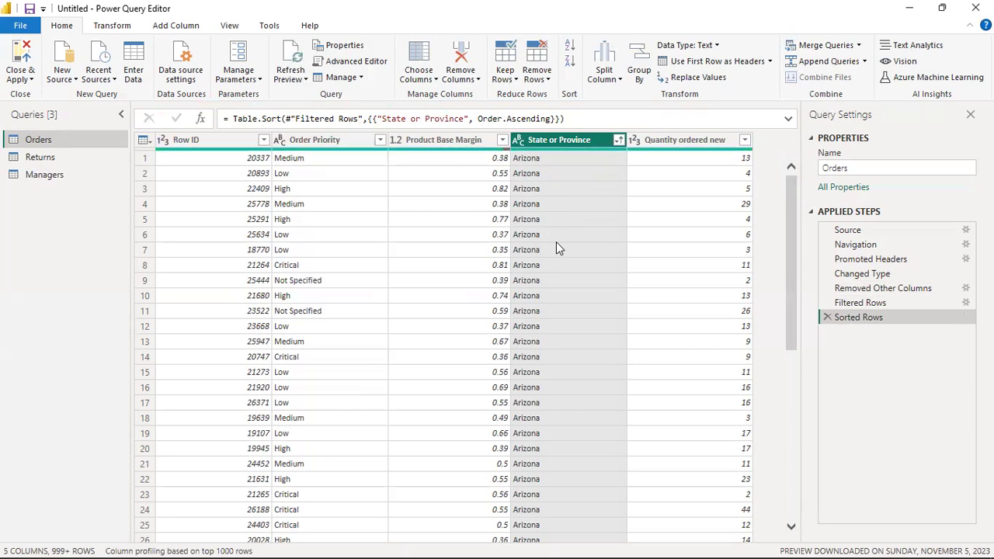
Rename the State or Province column in the Orders query to State.
{"action": "double_click", "coordinate": [564, 141]}
{"action": "left_click", "coordinate": [565, 140]}
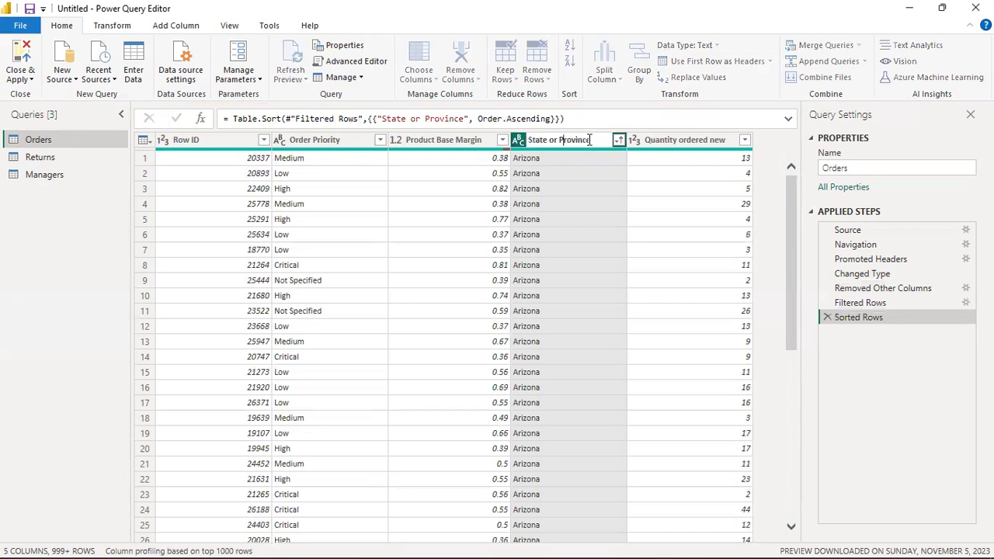
{"action": "key", "text": "BackSpace"}
{"action": "key", "text": "BackSpace"}
{"action": "key", "text": "BackSpace"}
{"action": "key", "text": "BackSpace"}
{"action": "key", "text": "BackSpace"}
{"action": "key", "text": "BackSpace"}
{"action": "key", "text": "BackSpace"}
{"action": "key", "text": "BackSpace"}
{"action": "key", "text": "BackSpace"}
{"action": "key", "text": "BackSpace"}
{"action": "key", "text": "BackSpace"}
{"action": "key", "text": "BackSpace"}
{"action": "key", "text": "Return"}
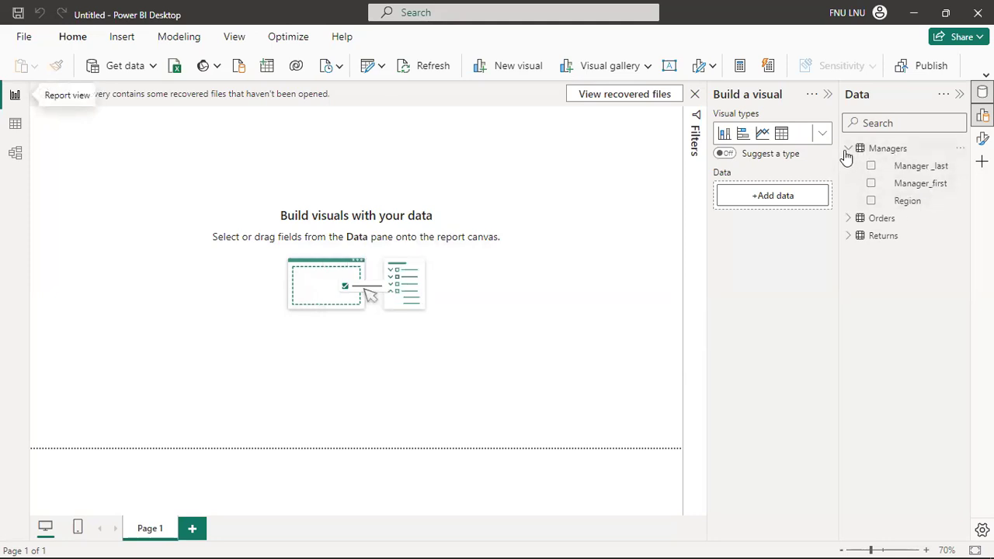
Expand the Orders and Returns tables in the report's data list to review their fields, and collapse the tables again.
{"action": "left_click", "coordinate": [850, 219]}
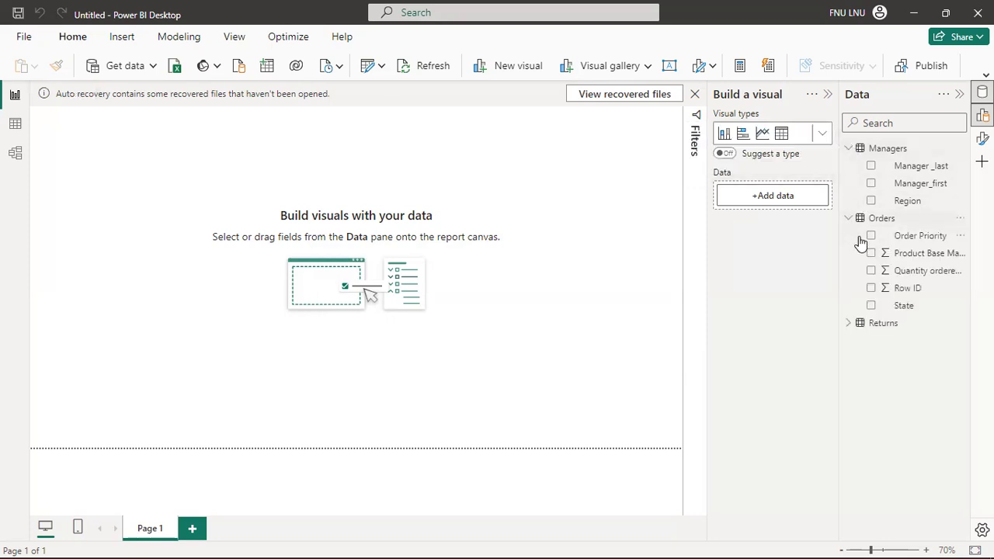
{"action": "left_click", "coordinate": [849, 325]}
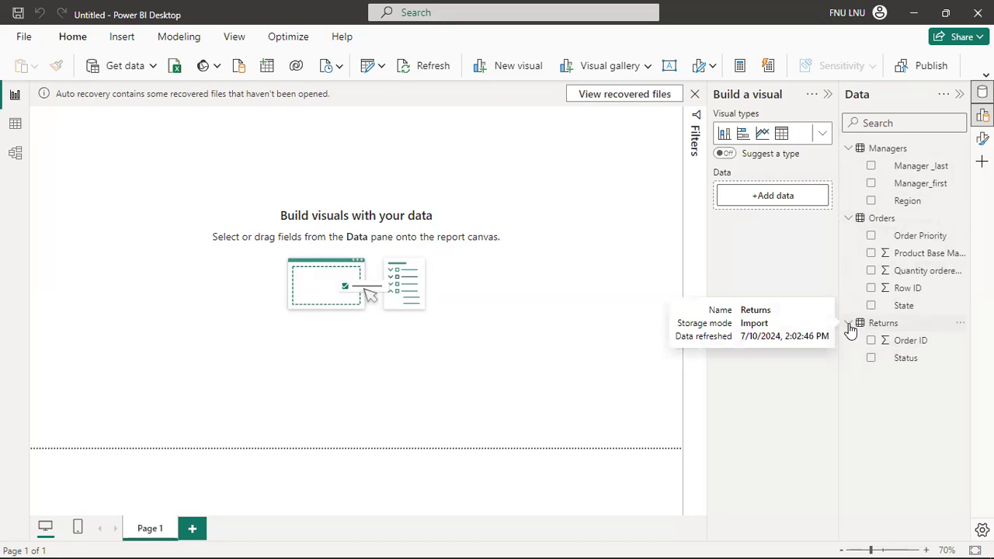
{"action": "left_click", "coordinate": [849, 324]}
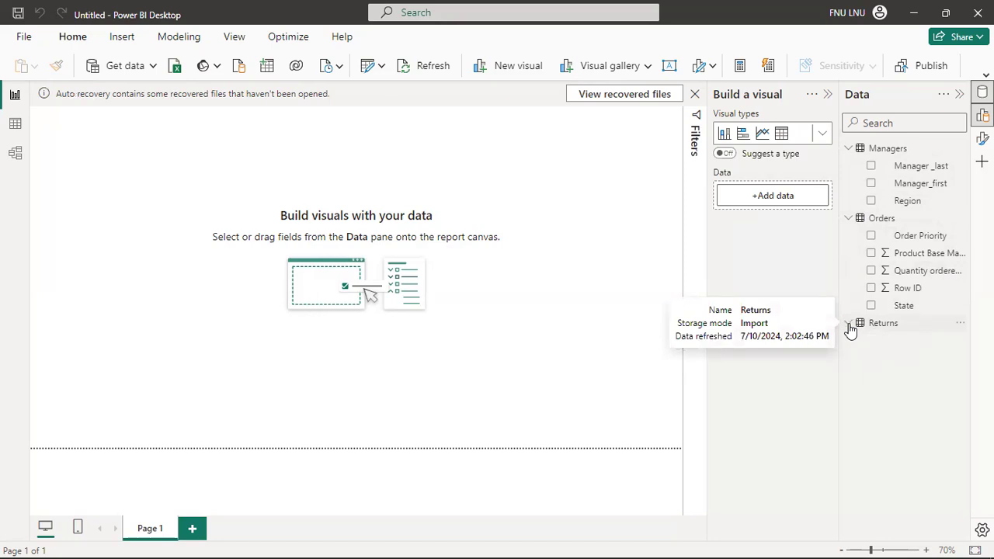
{"action": "left_click", "coordinate": [850, 219]}
{"action": "left_click", "coordinate": [850, 149]}
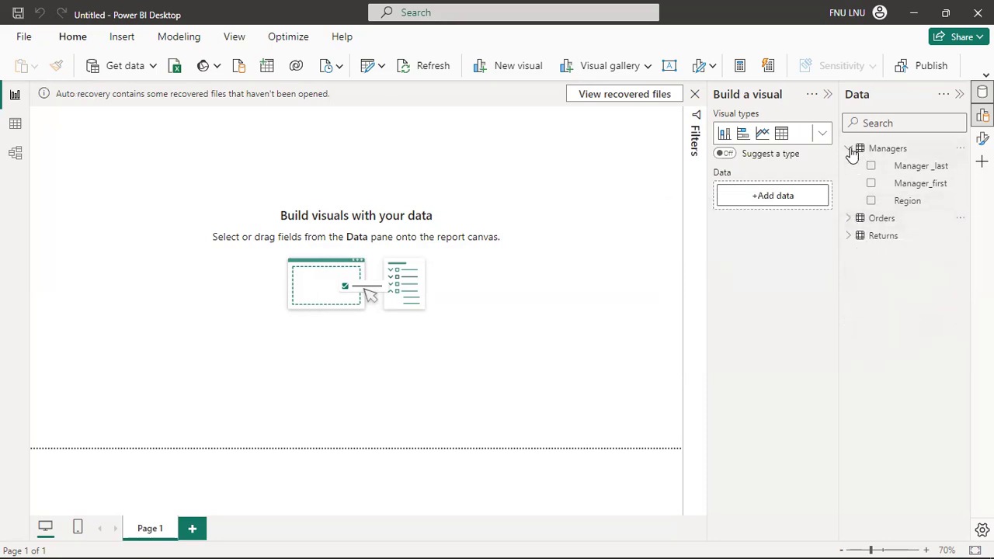